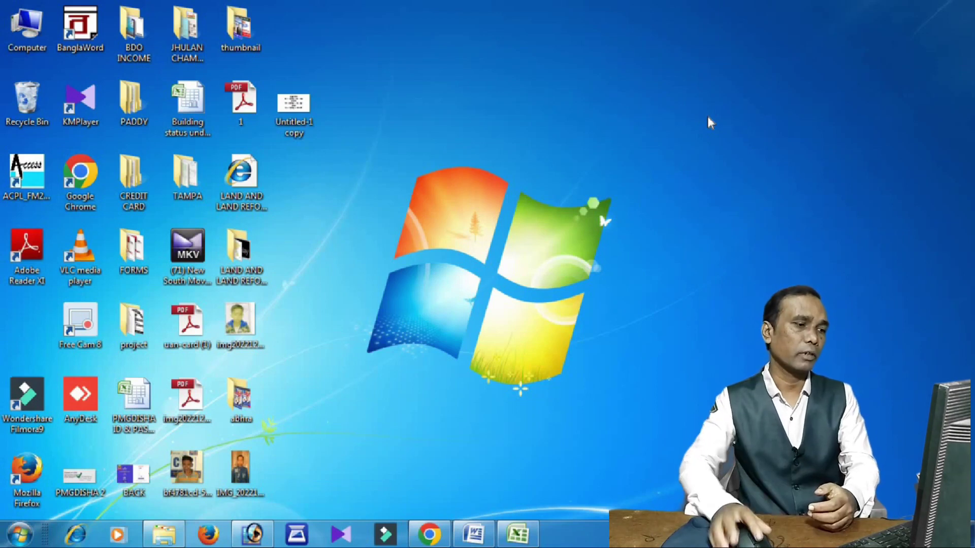
Switch to Chrome, search Google for "abhra keyboard" and open Avro Keyboard's free Windows download from the Softonic result.
left_click(429, 534)
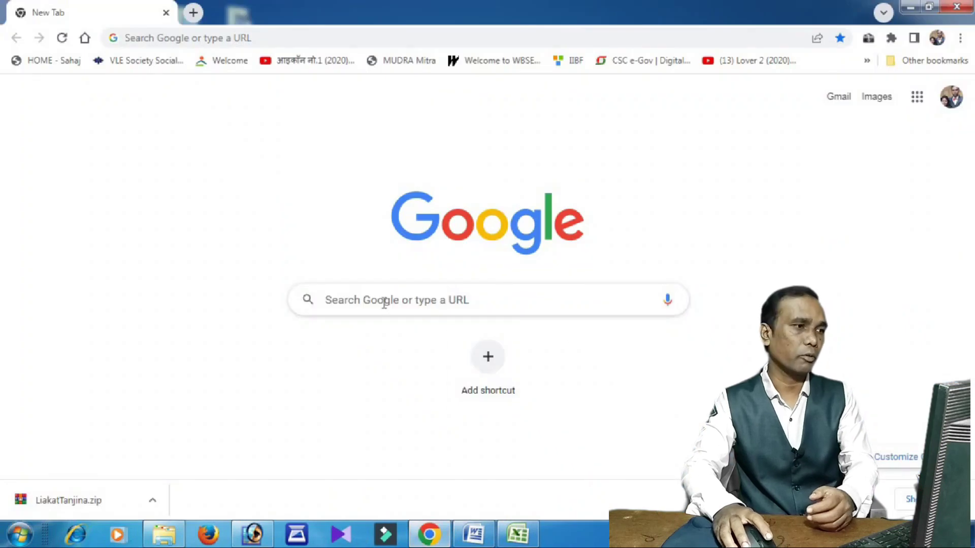
left_click(384, 302)
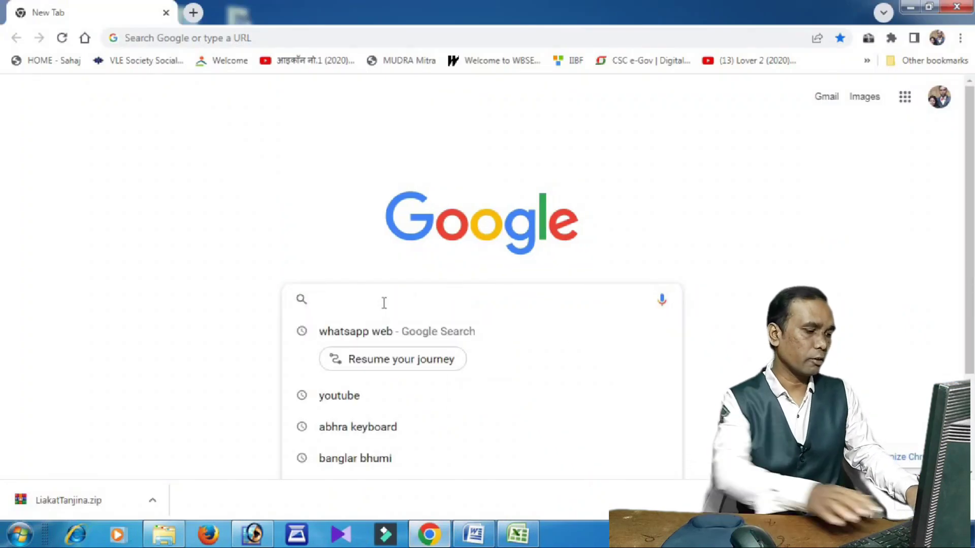
type("abh")
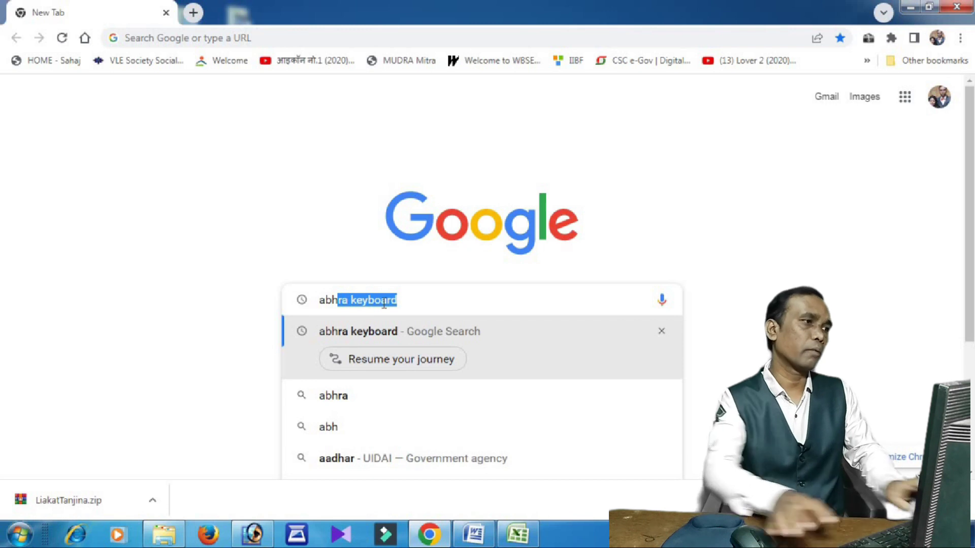
key("Return")
left_click(208, 402)
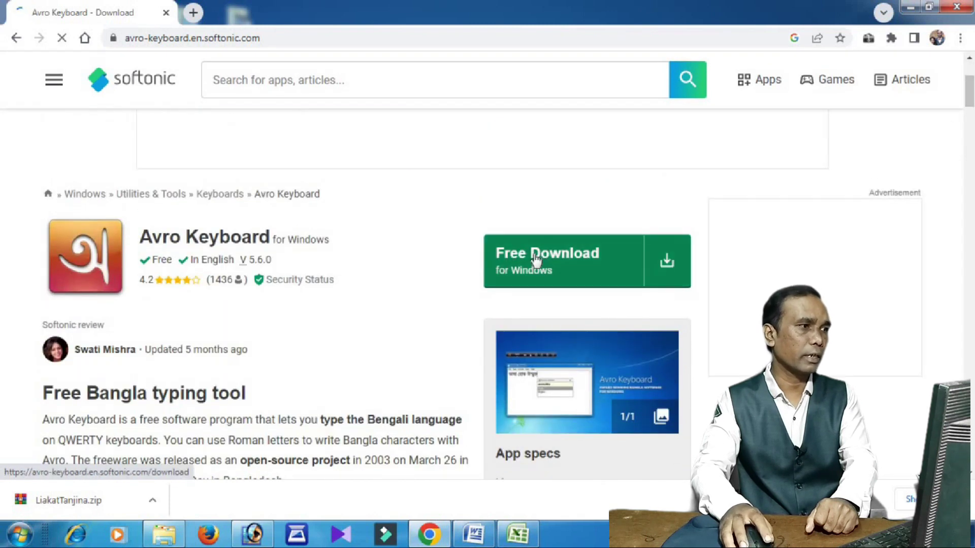
left_click(536, 259)
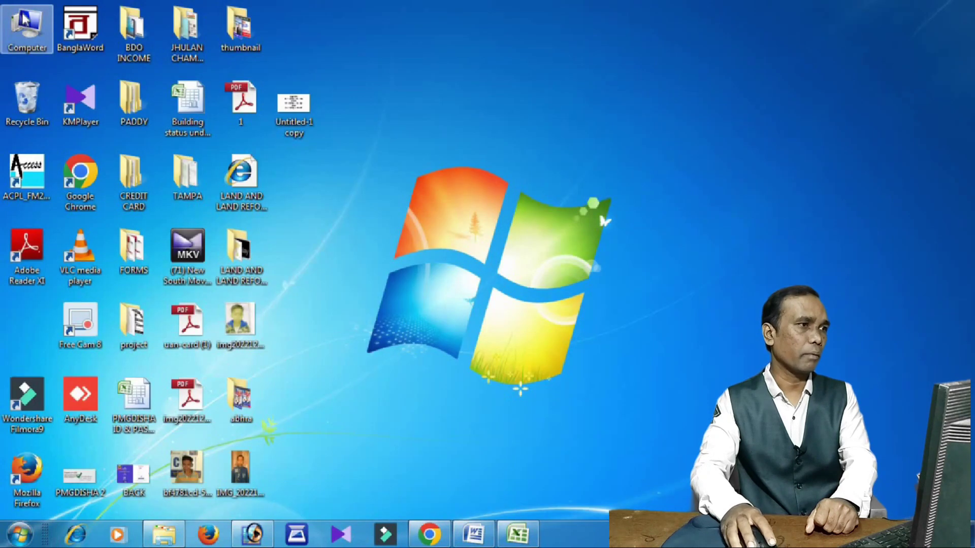
Launch the setup_avrokeyboard_5.6.0 installer from the Programs folder inside the computer's Downloads folder.
double_click(23, 20)
double_click(507, 43)
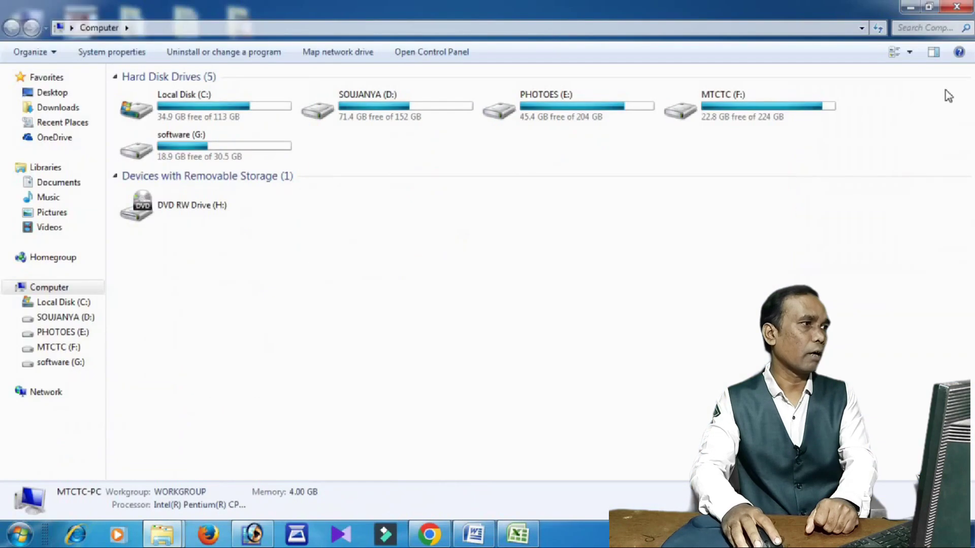
left_click(57, 108)
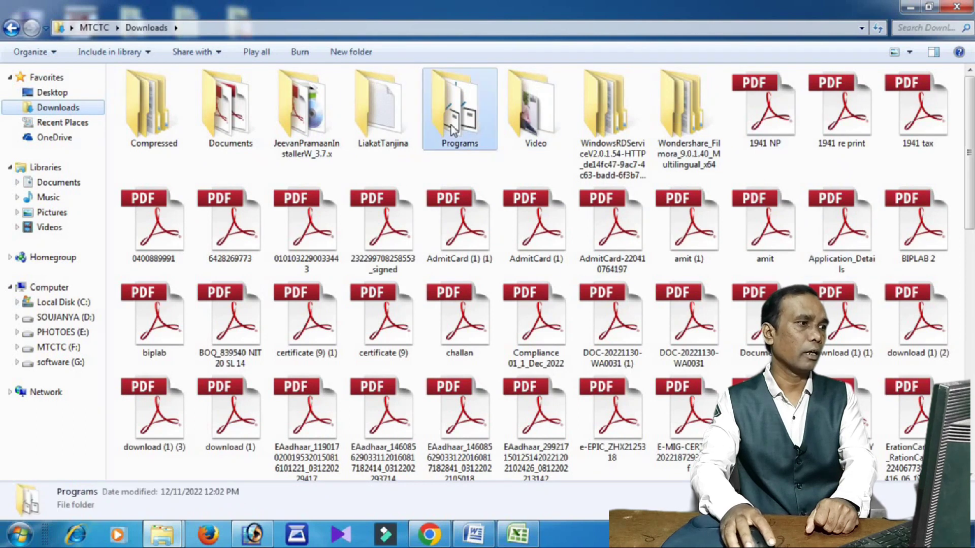
double_click(452, 129)
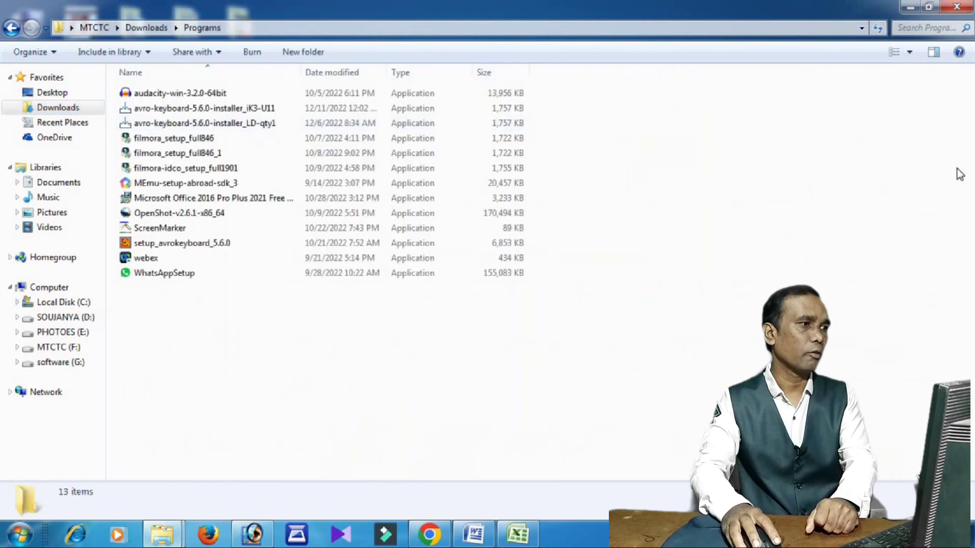
left_click(165, 244)
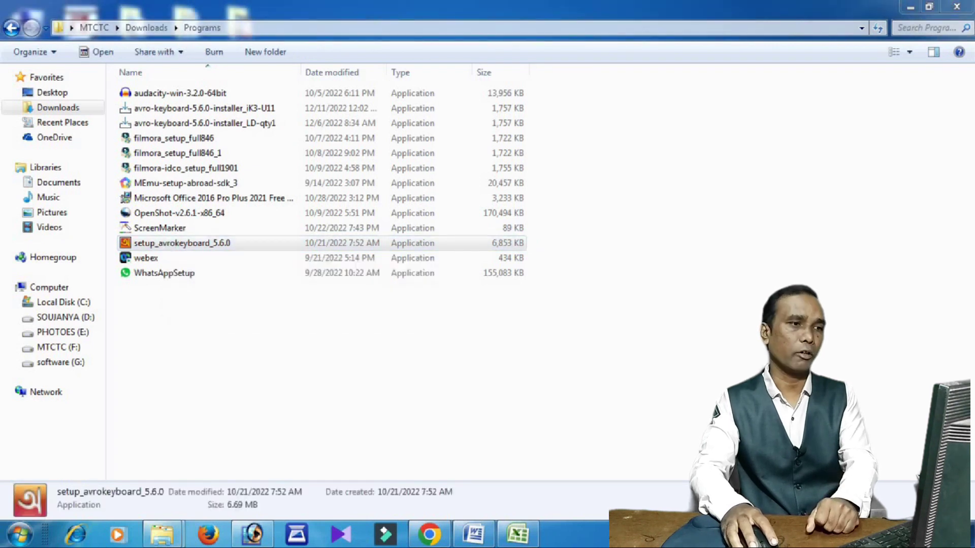
double_click(463, 243)
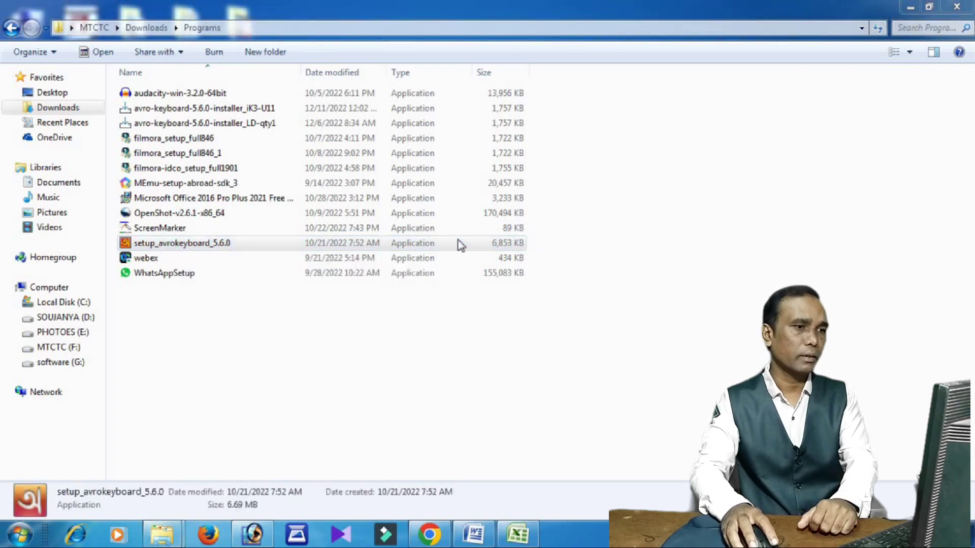
Accept the license agreement and complete the Avro Keyboard installation, leaving the weekly update check enabled.
left_click(347, 338)
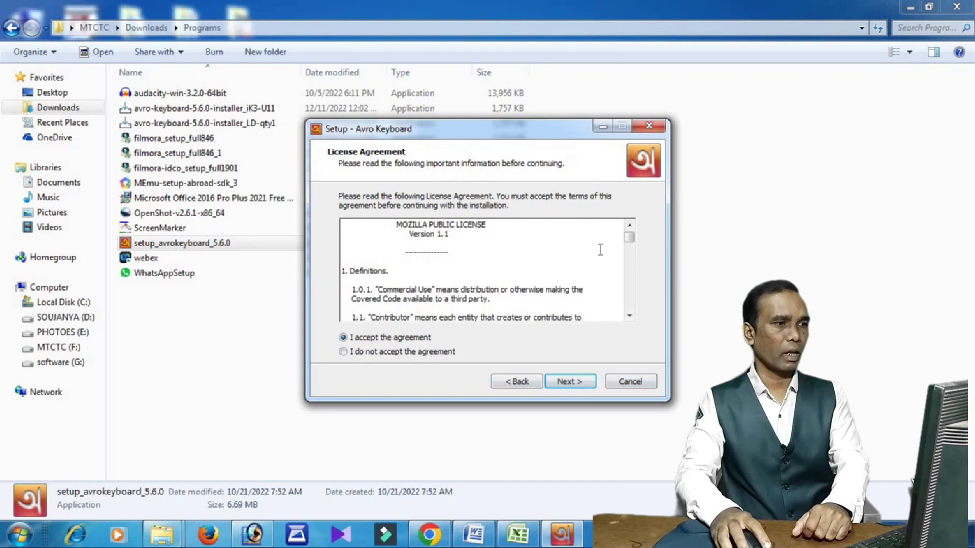
left_click(564, 384)
left_click(563, 383)
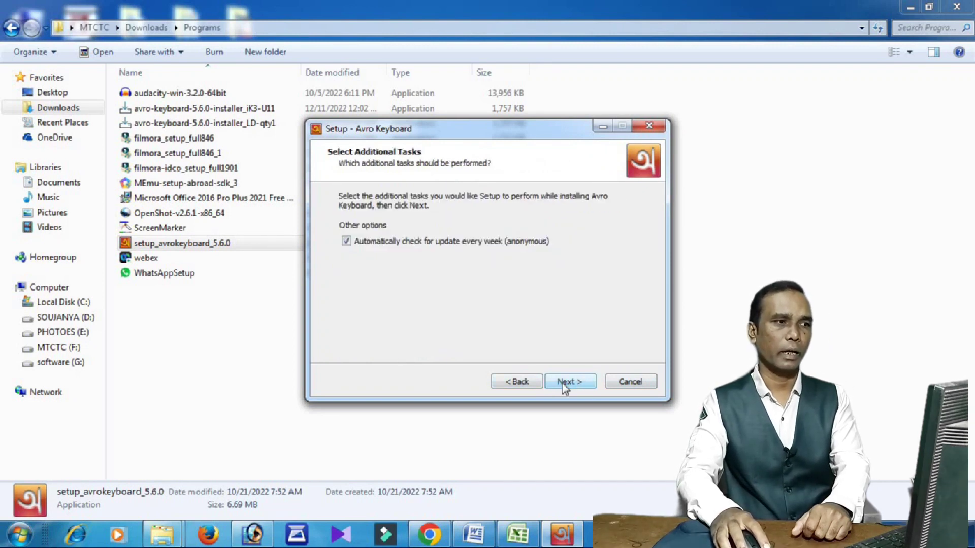
left_click(565, 385)
left_click(563, 383)
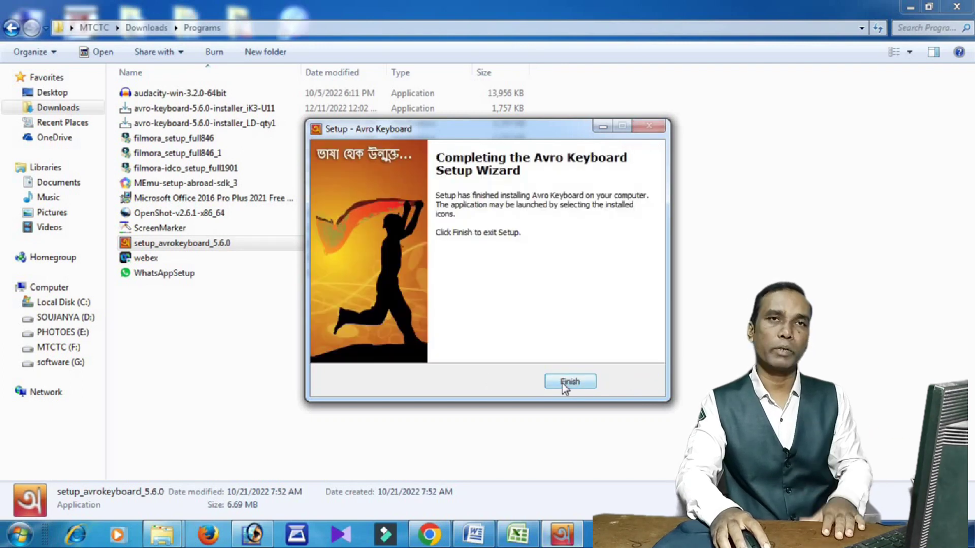
left_click(564, 382)
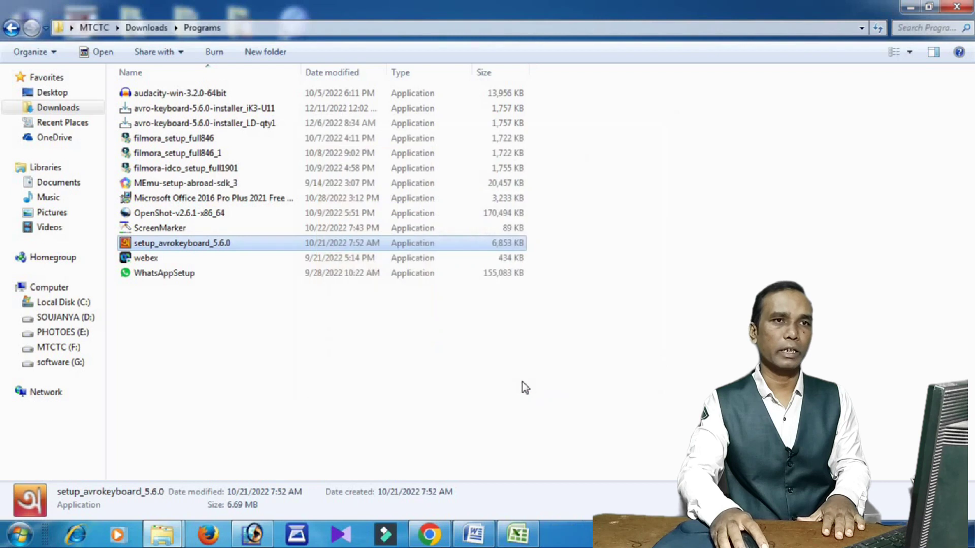
Close the Programs folder window, refresh the desktop and launch Avro Keyboard.
left_click(957, 8)
right_click(509, 129)
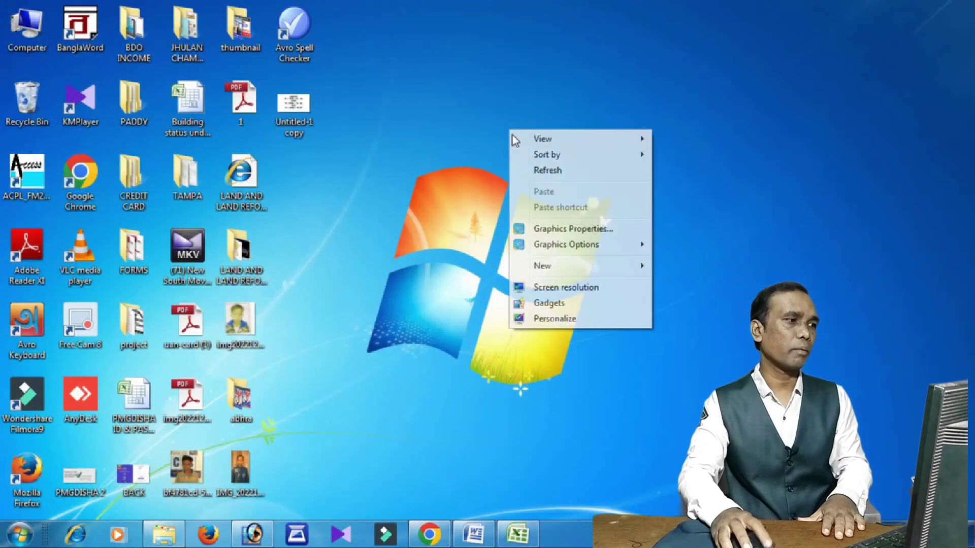
left_click(549, 172)
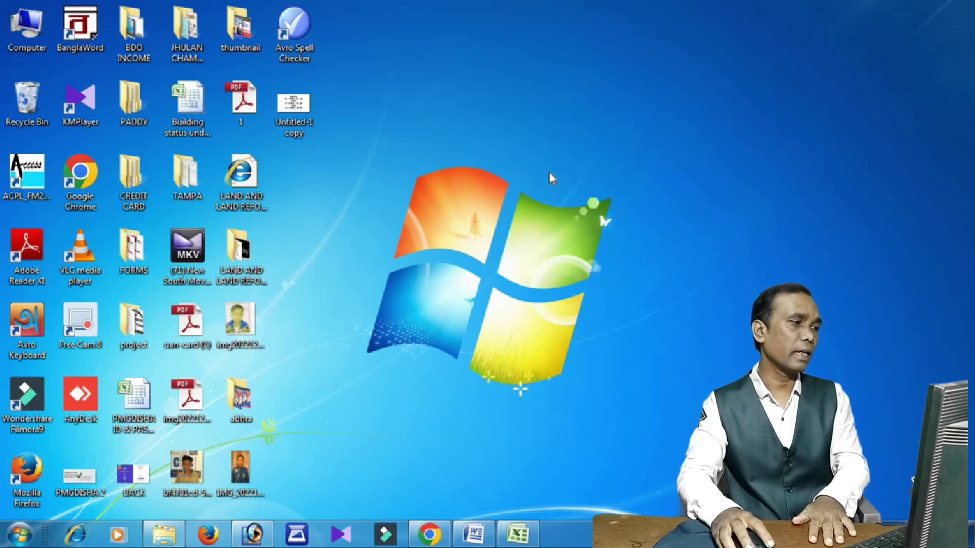
double_click(45, 325)
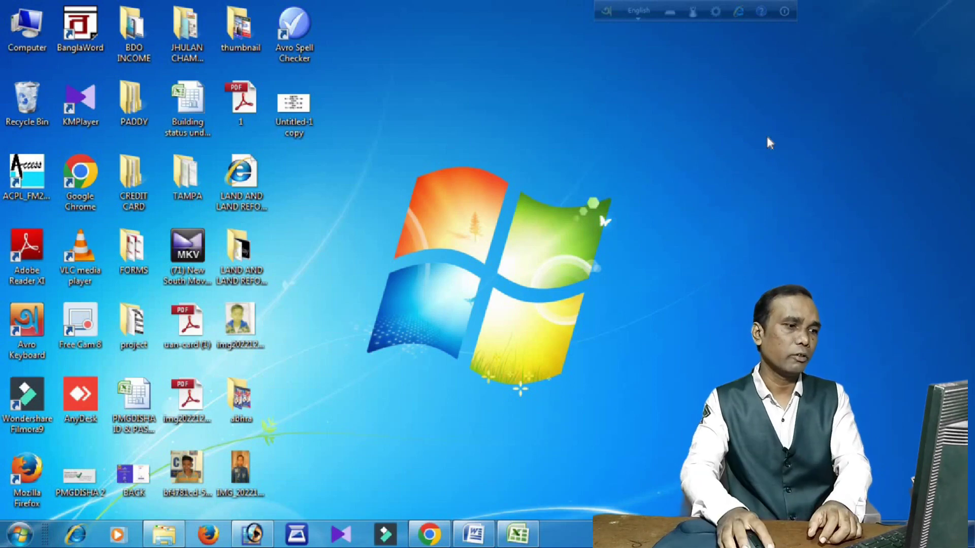
Switch to Chrome and search Google for "lipighor" in a new browser tab.
left_click(429, 534)
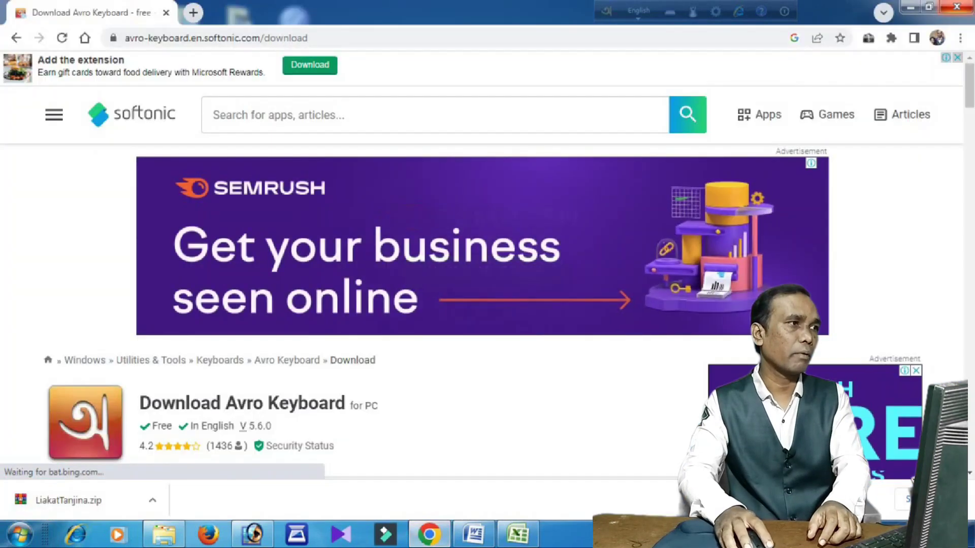
left_click(188, 18)
left_click(394, 299)
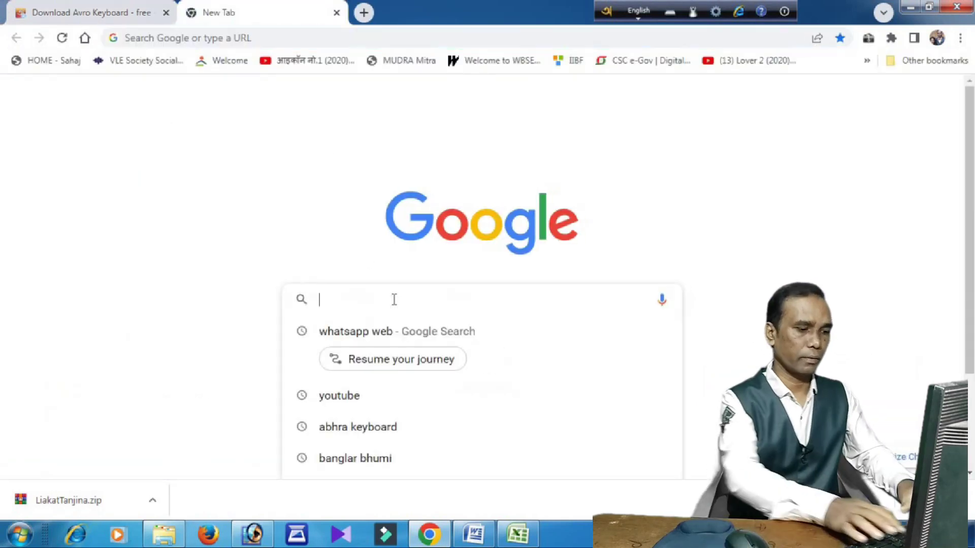
type("lipi")
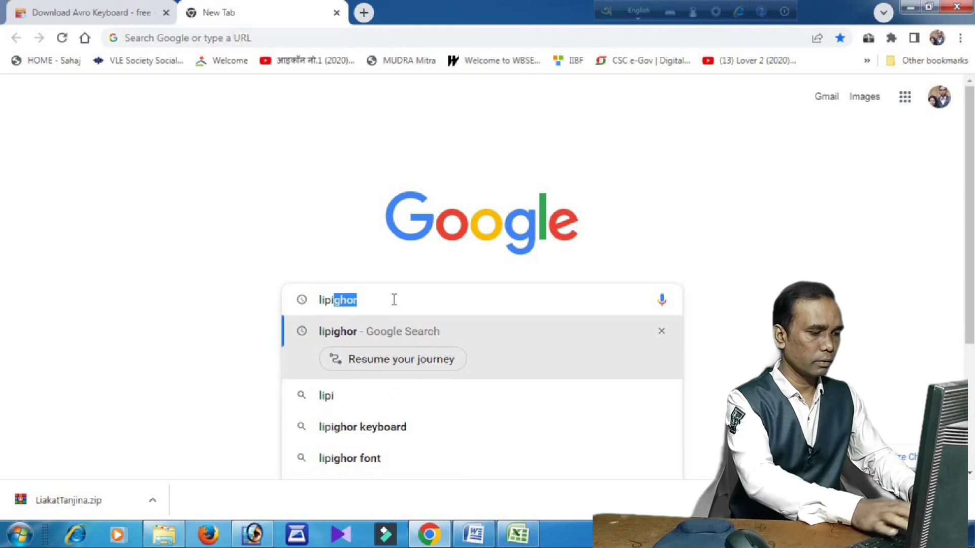
type("ghor")
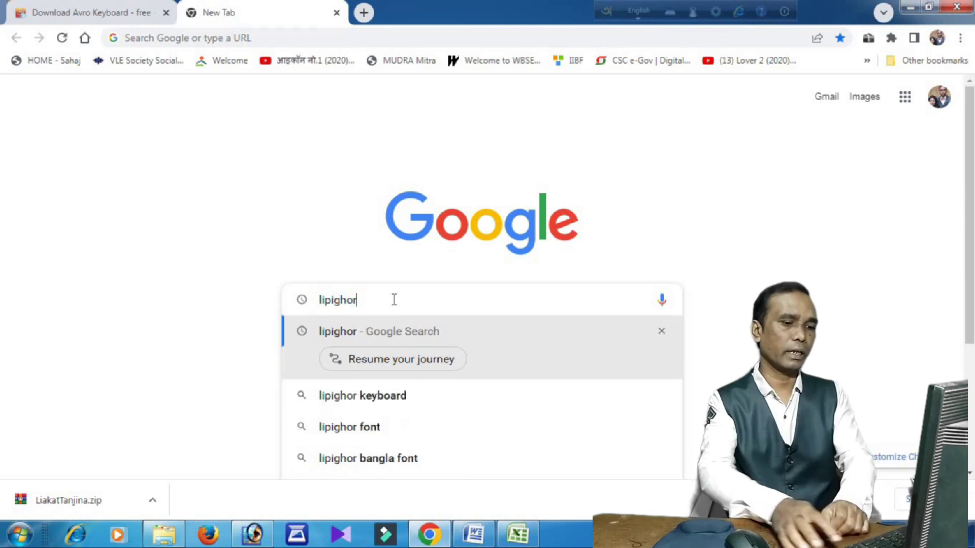
key("Return")
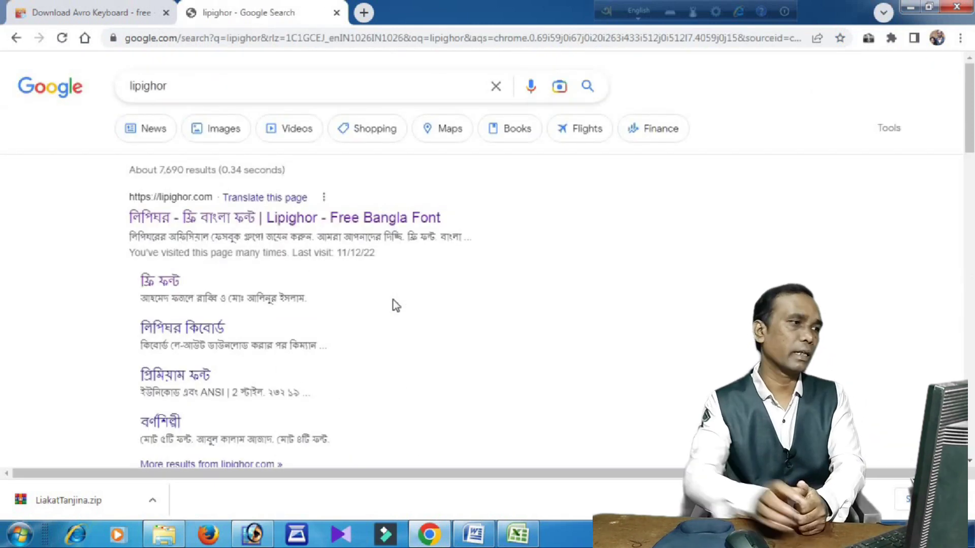
Open the Lipighor website from the search results and go to its free fonts (ফ্রি ফন্ট) page.
left_click(224, 228)
left_click(222, 227)
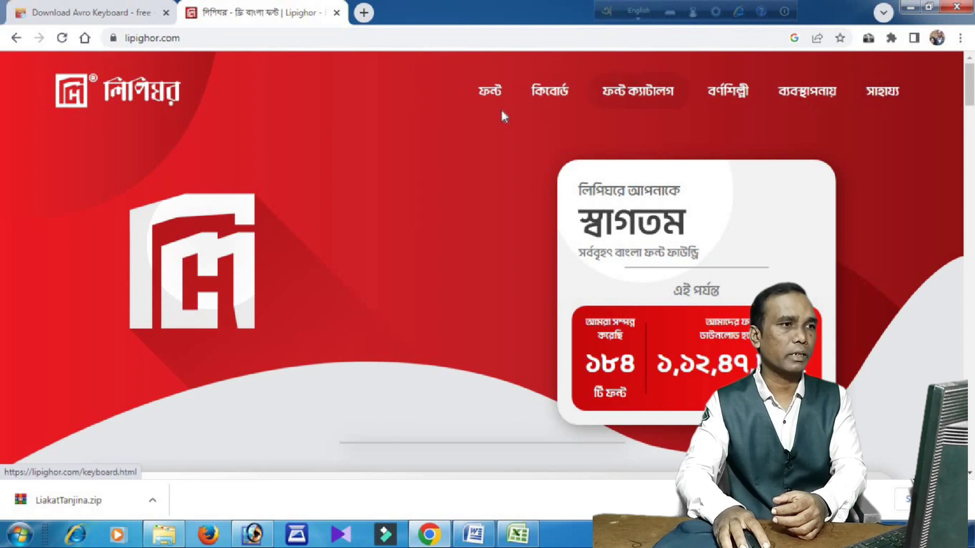
mouse_move(495, 98)
left_click(492, 130)
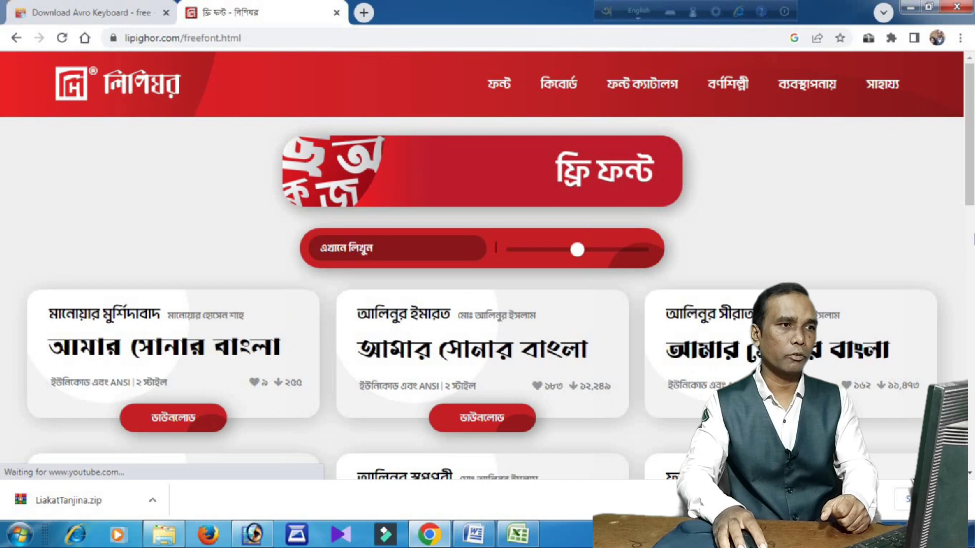
Go to page 17 (১৭) of the free fonts list and open the Vivekananda (বিবেকানন্দ) font's download page.
scroll(487, 264, "down", 5)
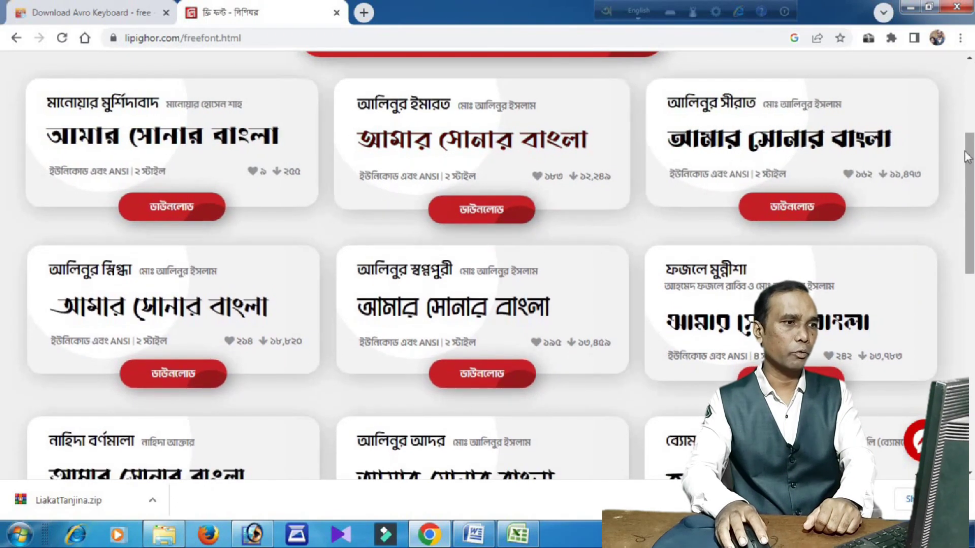
scroll(327, 361, "down", 5)
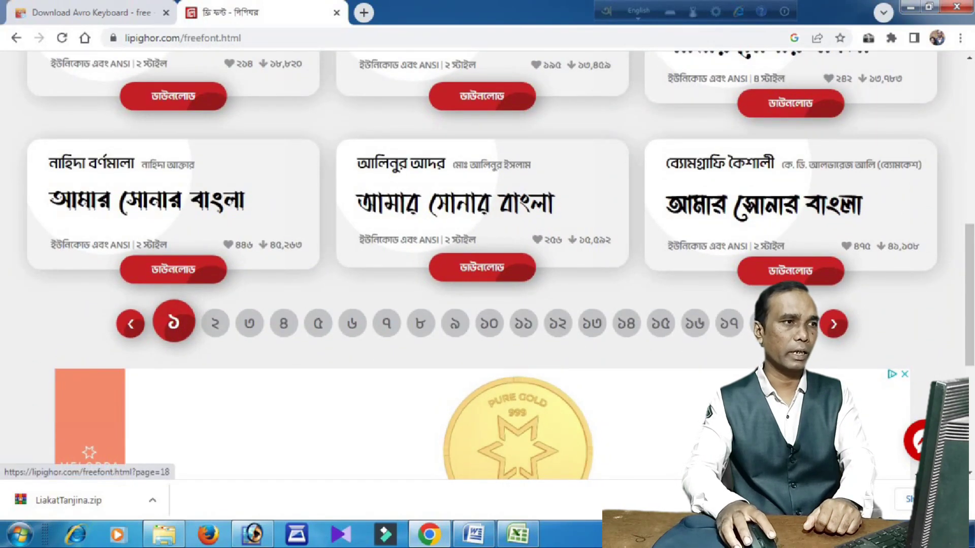
left_click(716, 324)
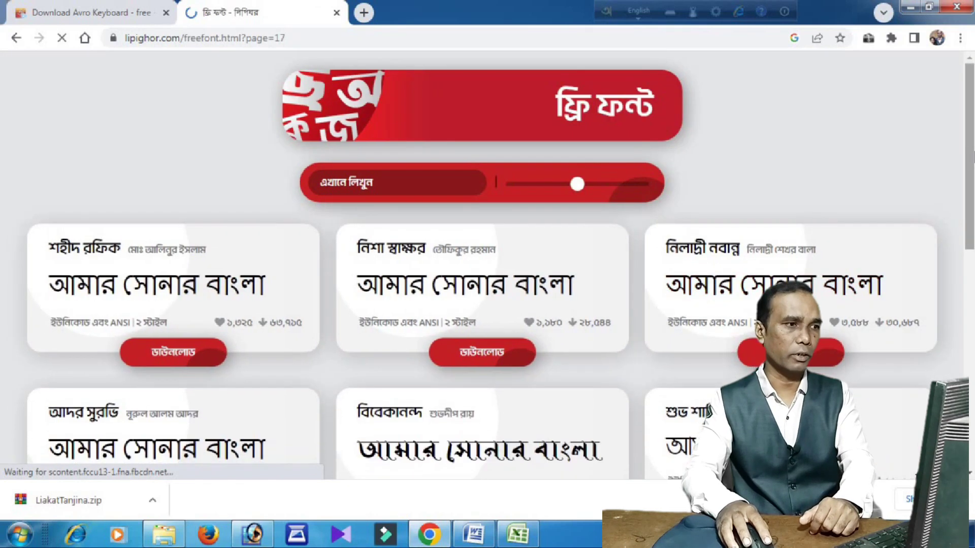
scroll(390, 371, "down", 3)
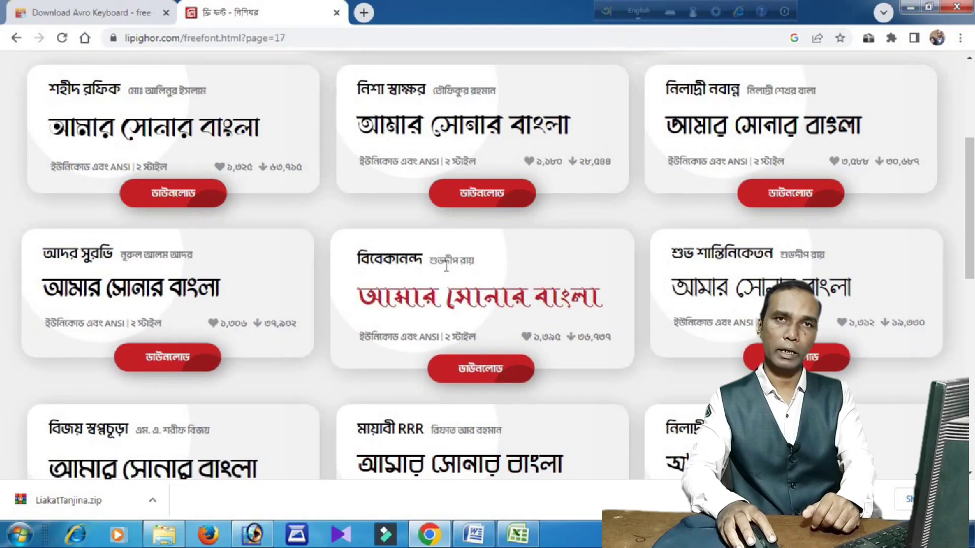
left_click(481, 374)
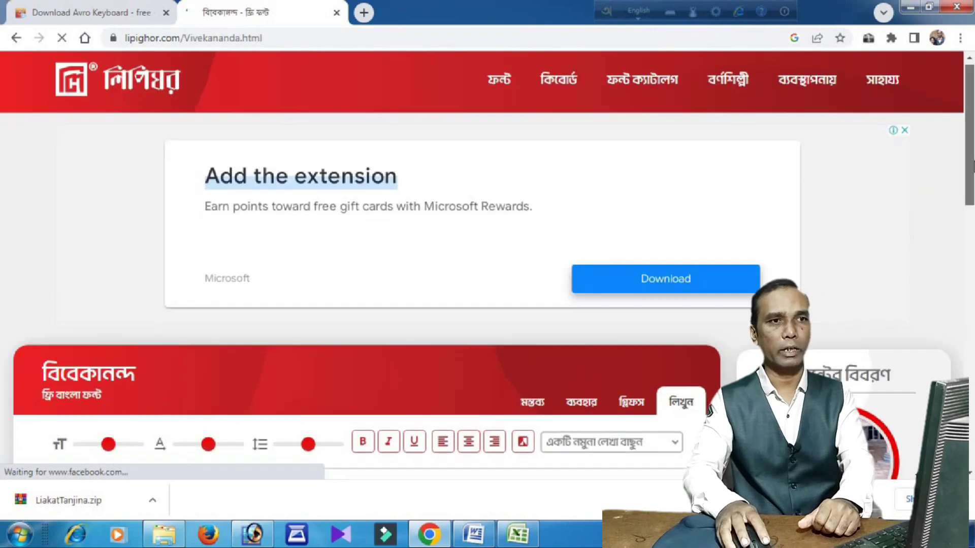
Download the Vivekananda font, agreeing to the usage terms in the warning dialog (সতর্কীকরণ).
scroll(947, 164, "down", 5)
scroll(488, 244, "down", 1)
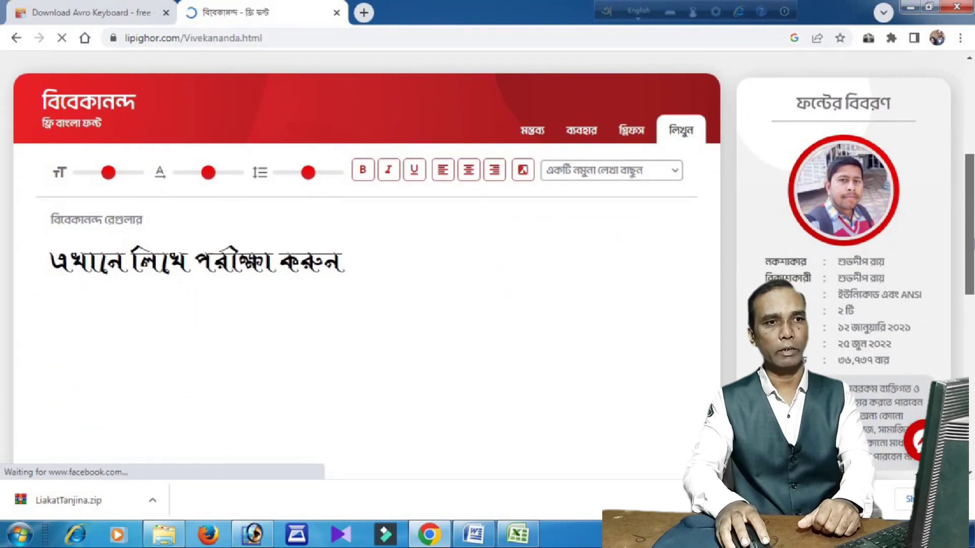
scroll(487, 244, "down", 1)
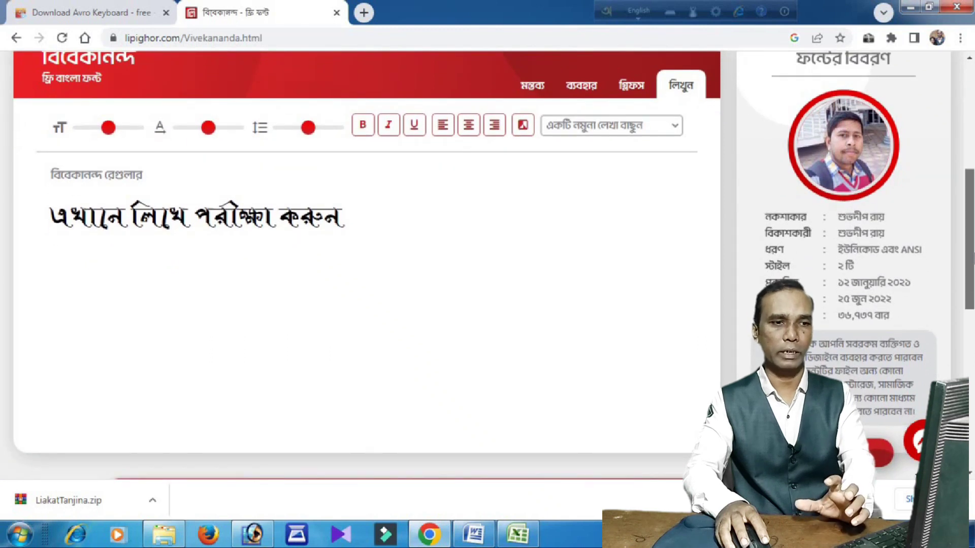
scroll(487, 244, "down", 1)
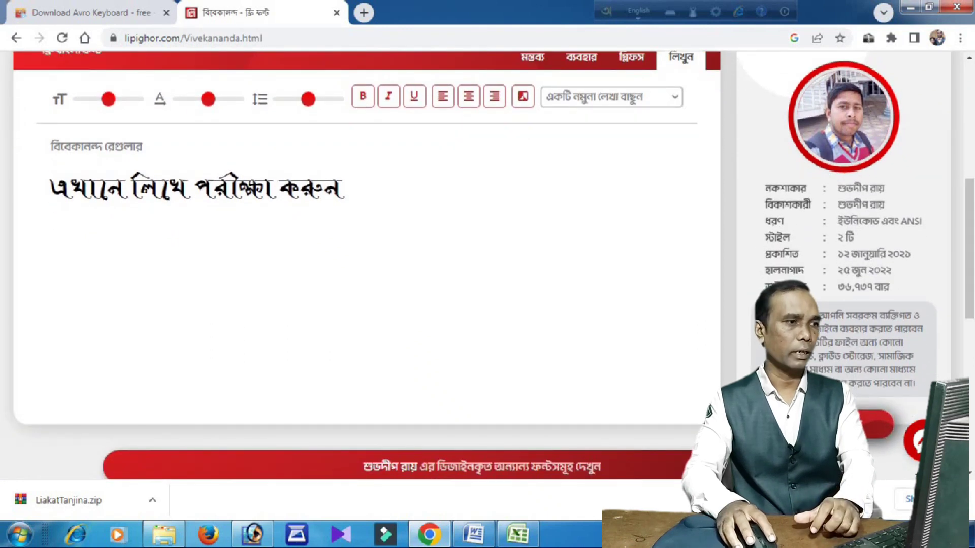
left_click(844, 425)
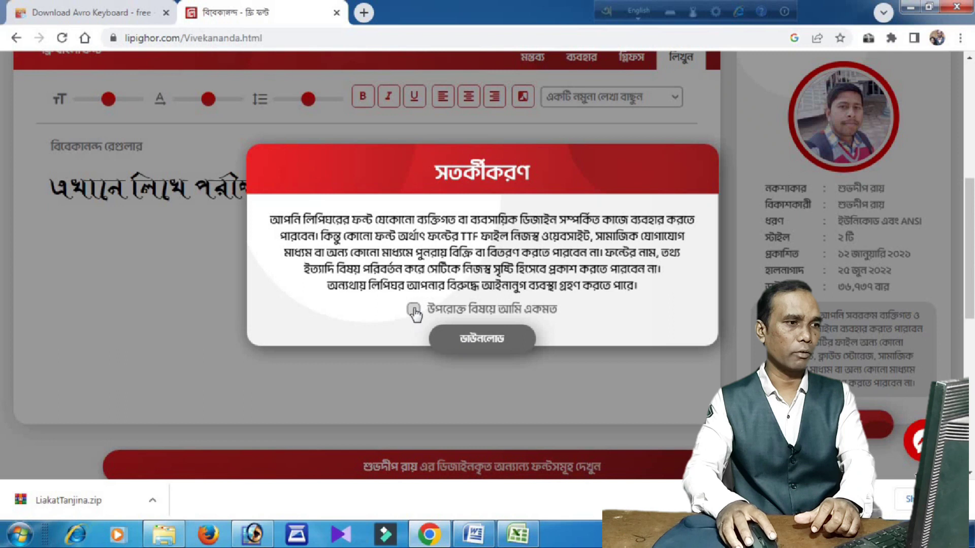
left_click(414, 309)
left_click(483, 346)
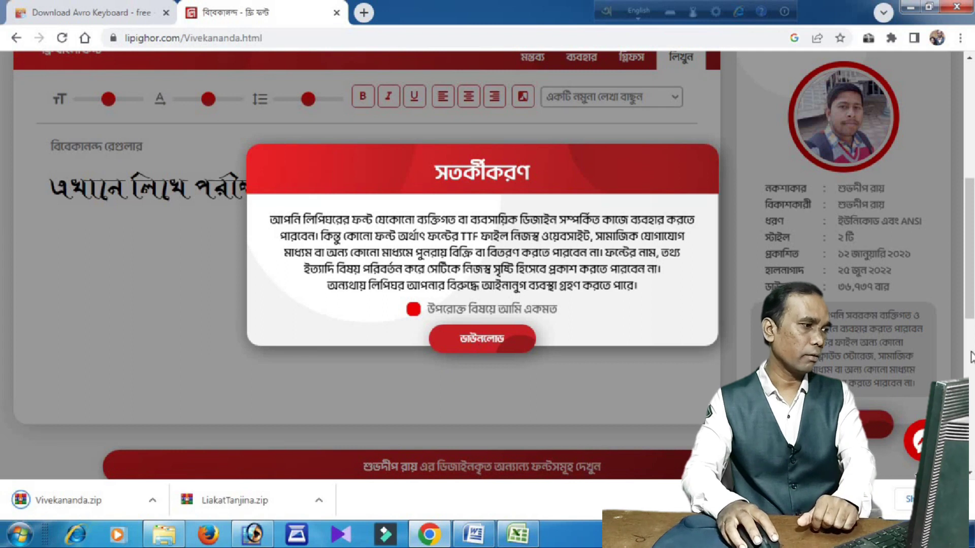
Show the downloaded Vivekananda.zip in its folder and extract it with WinRAR to the default path Downloads\Vivekananda.
right_click(58, 507)
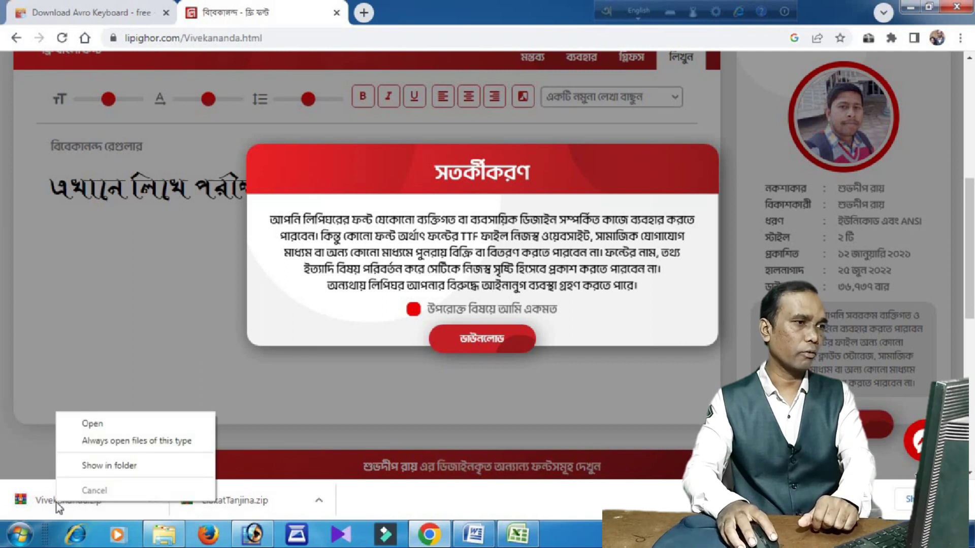
left_click(146, 466)
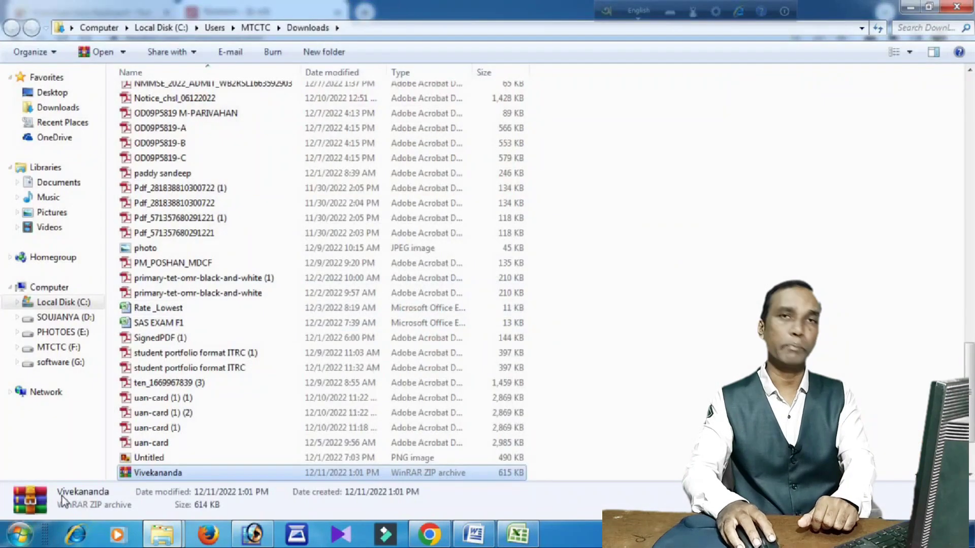
right_click(164, 477)
mouse_move(224, 280)
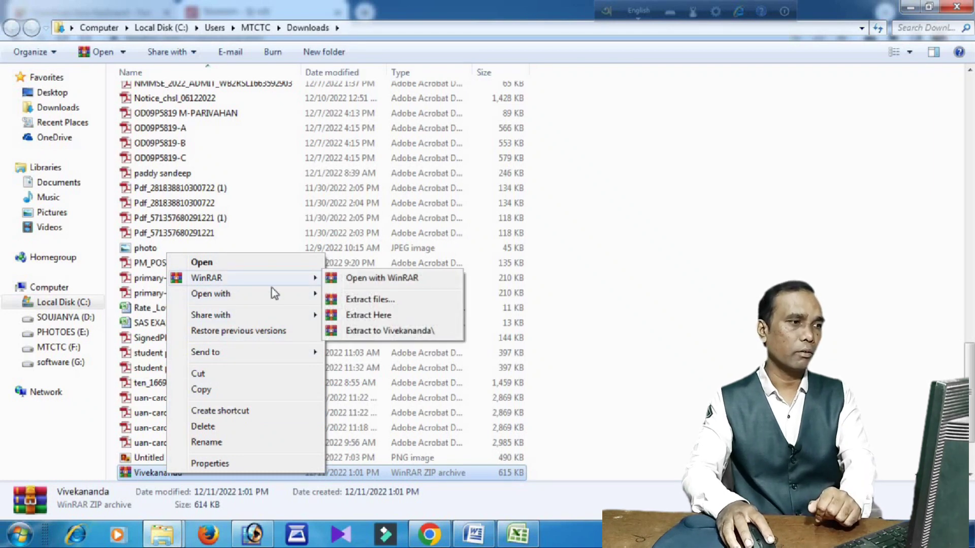
left_click(387, 300)
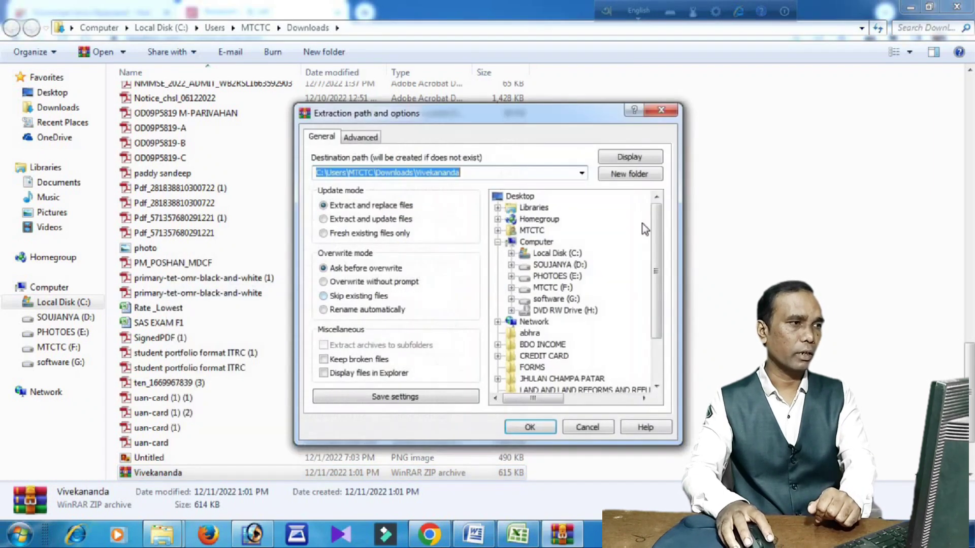
left_click(530, 427)
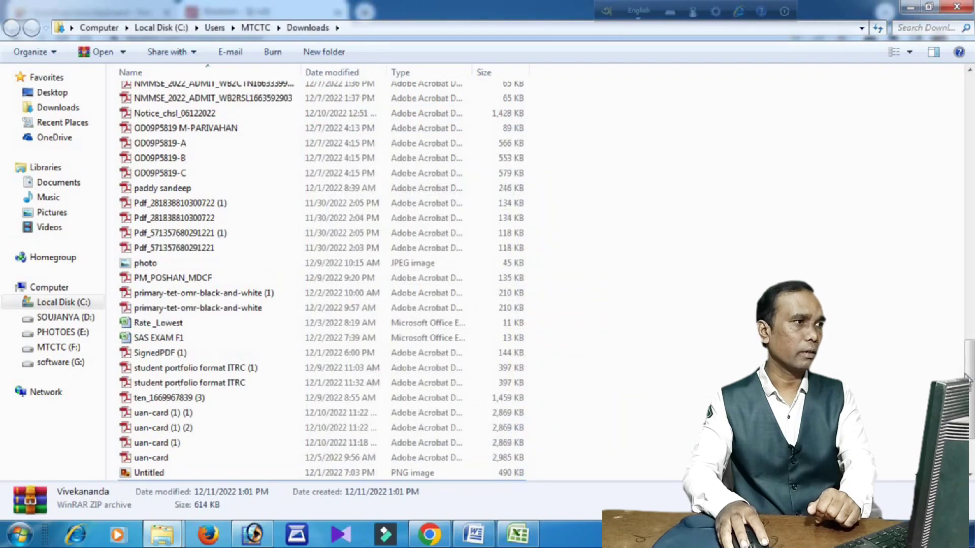
Install both Li Vivekananda ANSI V1 font files from the extracted Vivekananda folder's ANSI V1 subfolder and close the folder window.
left_click_drag(969, 363, 970, 99)
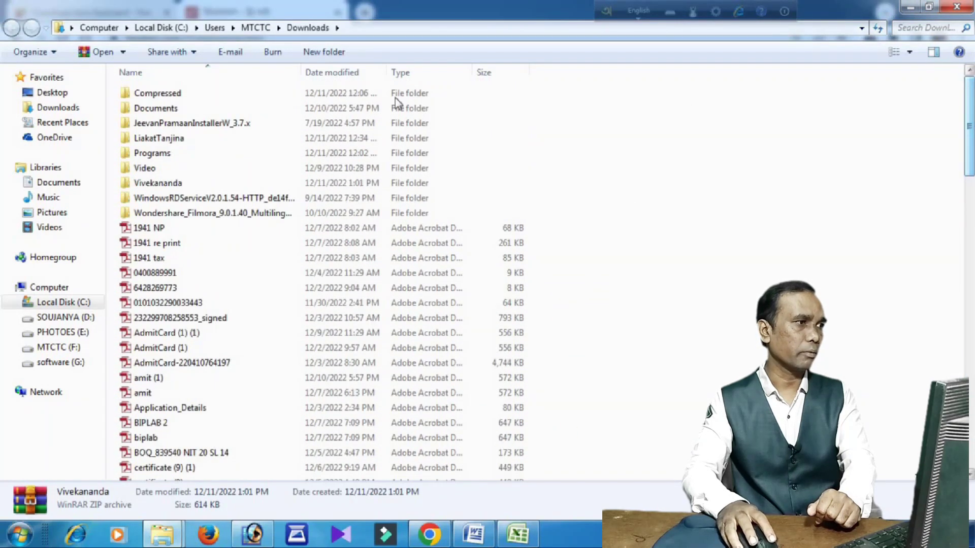
double_click(175, 187)
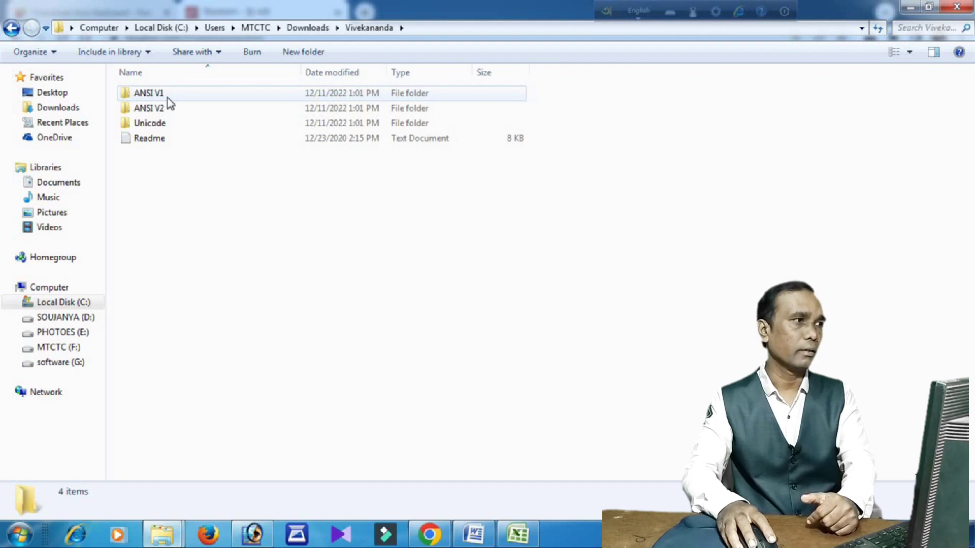
double_click(167, 99)
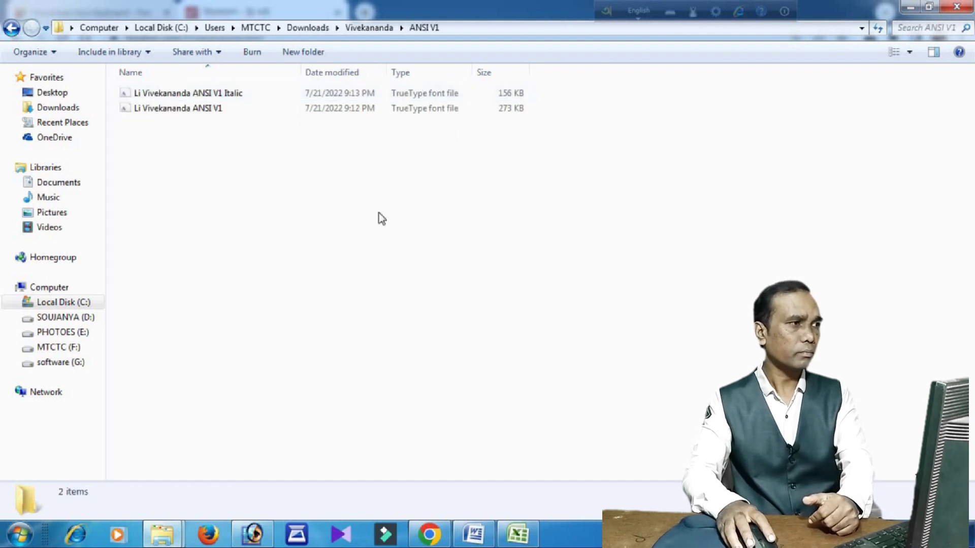
left_click_drag(199, 143, 154, 95)
right_click(154, 94)
left_click(186, 137)
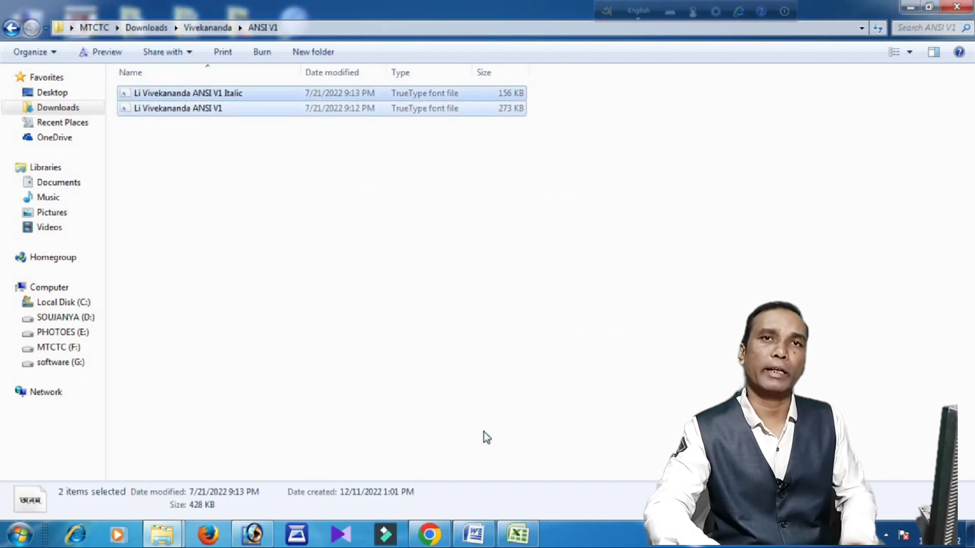
left_click(952, 13)
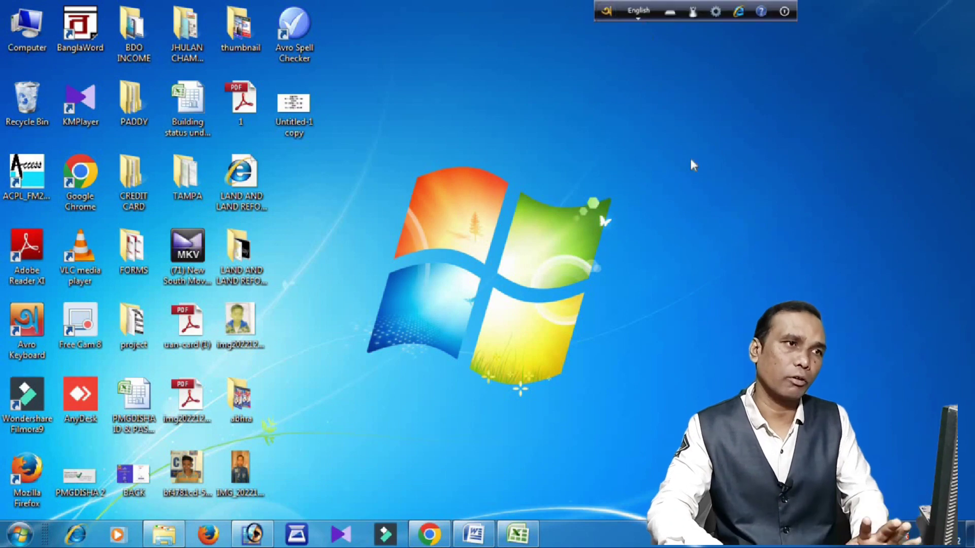
Exit Avro Keyboard and start it again from its desktop shortcut.
left_click(784, 13)
left_click(825, 51)
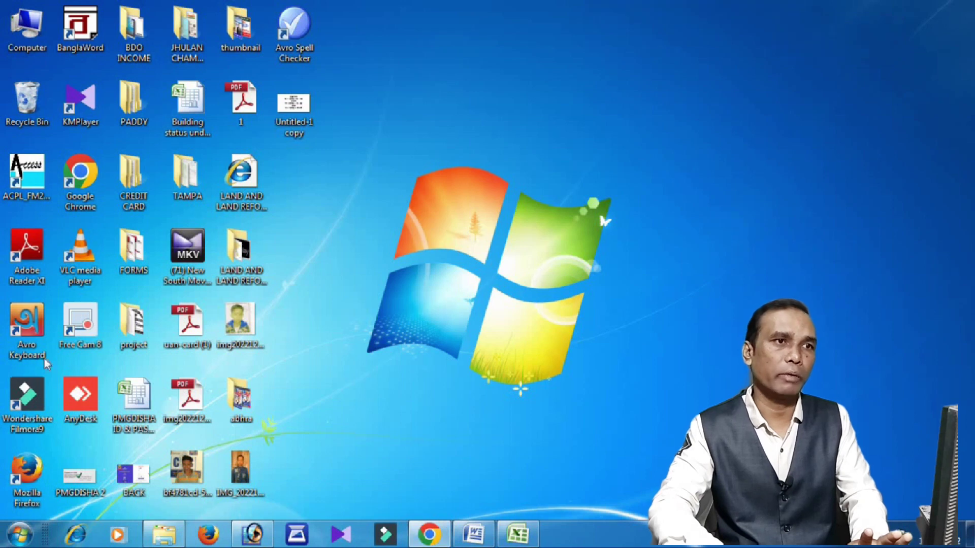
double_click(26, 327)
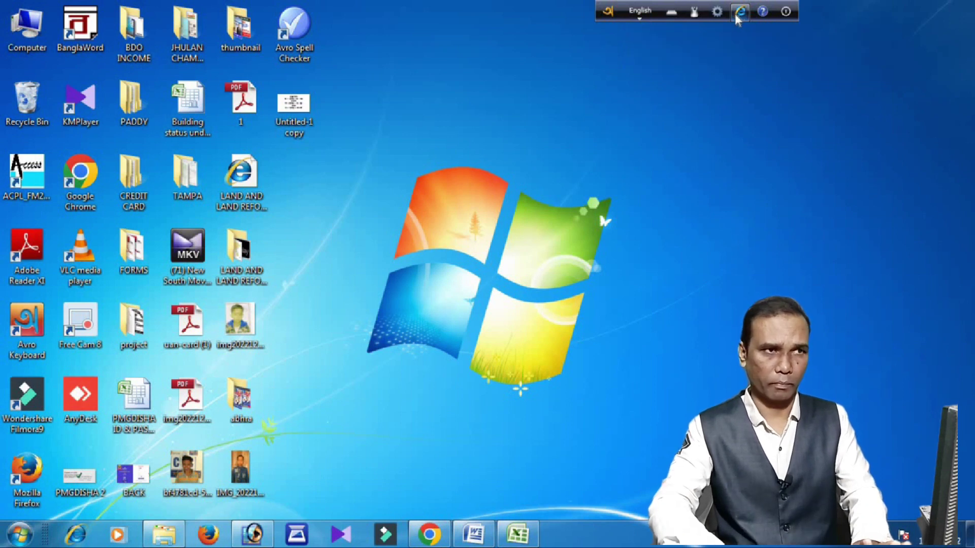
Open Avro's Unicode to Bijoy text converter and the Avro Mouse character window, arranging them so both are visible.
left_click(718, 12)
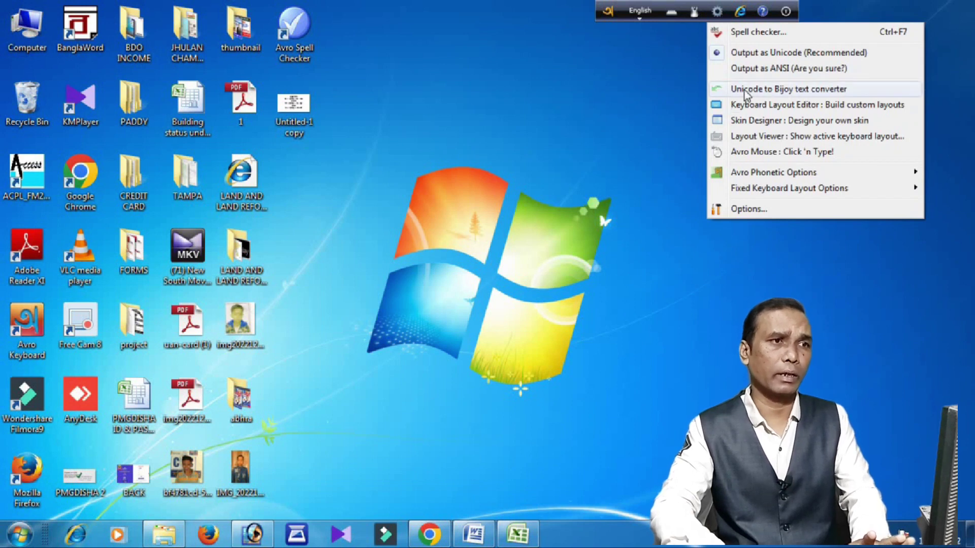
left_click(802, 90)
left_click_drag(526, 168, 406, 49)
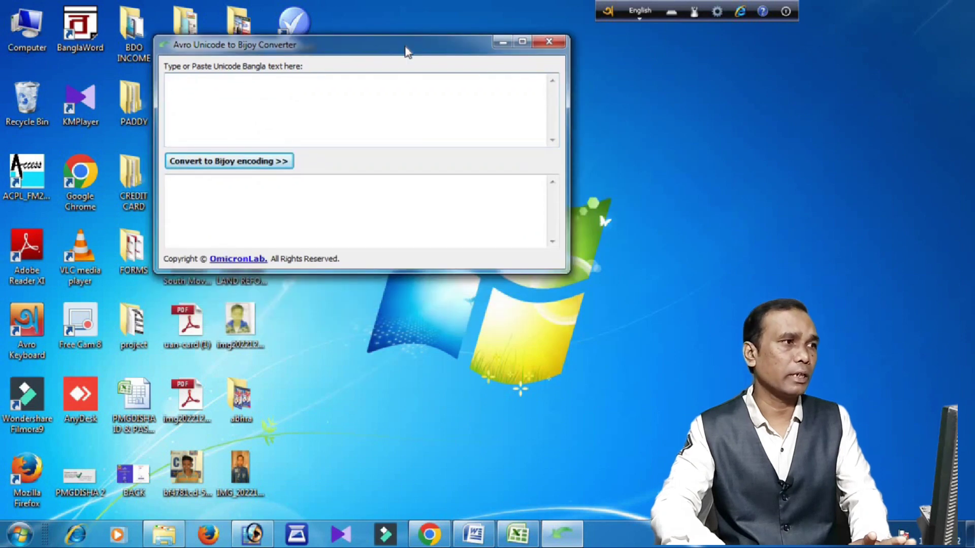
left_click(696, 13)
left_click_drag(350, 19, 744, 303)
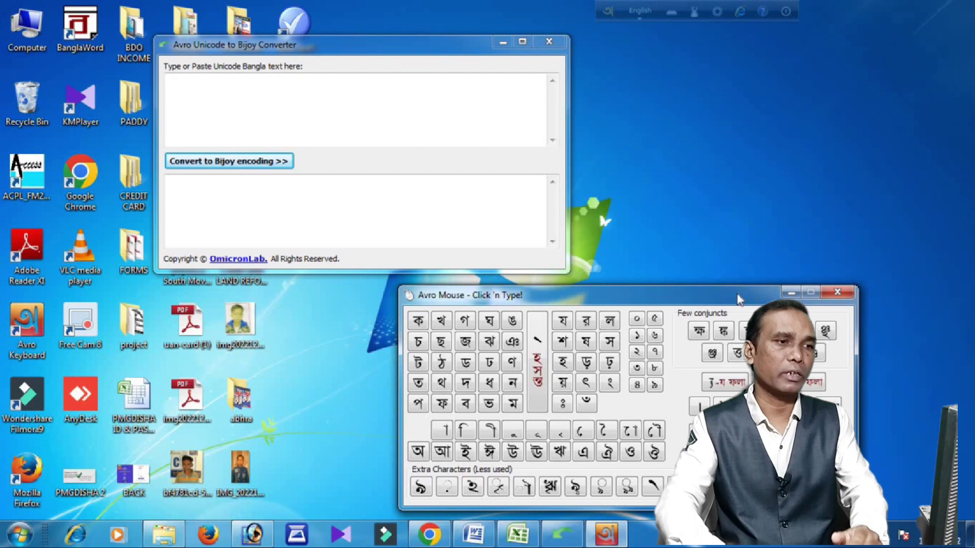
Enter "ওয়েল কাম টু ইগল এ্যাকাডেমি" as the converter's Unicode text using the Avro Mouse characters.
left_click(194, 84)
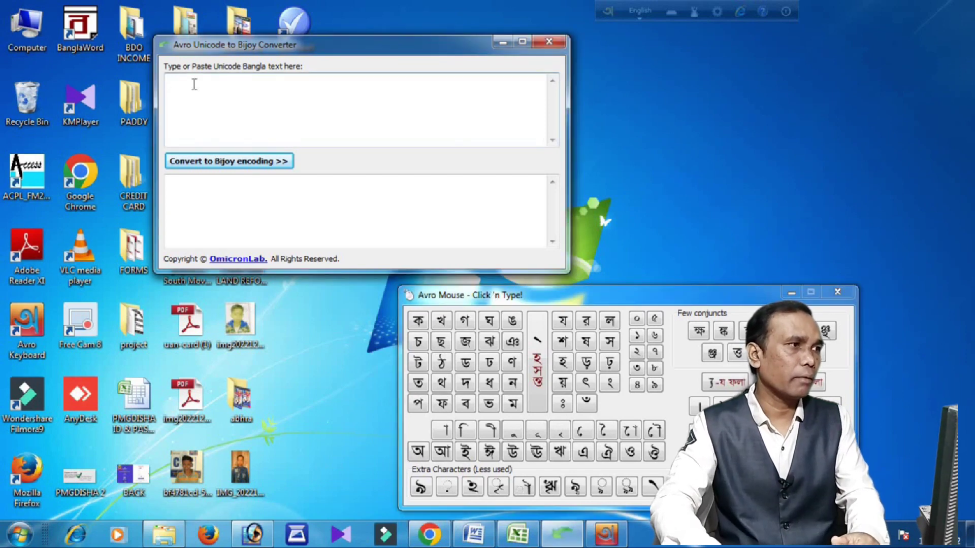
left_click(515, 432)
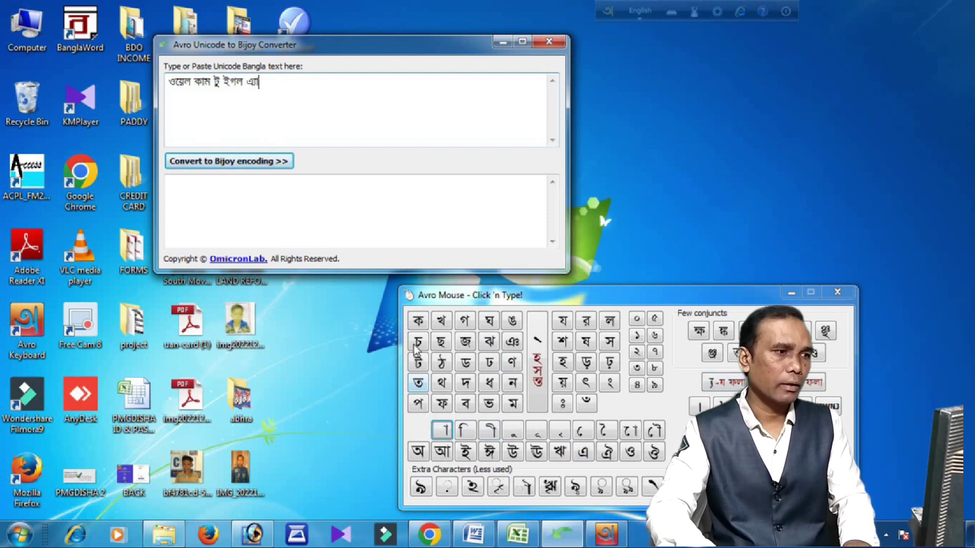
left_click(465, 364)
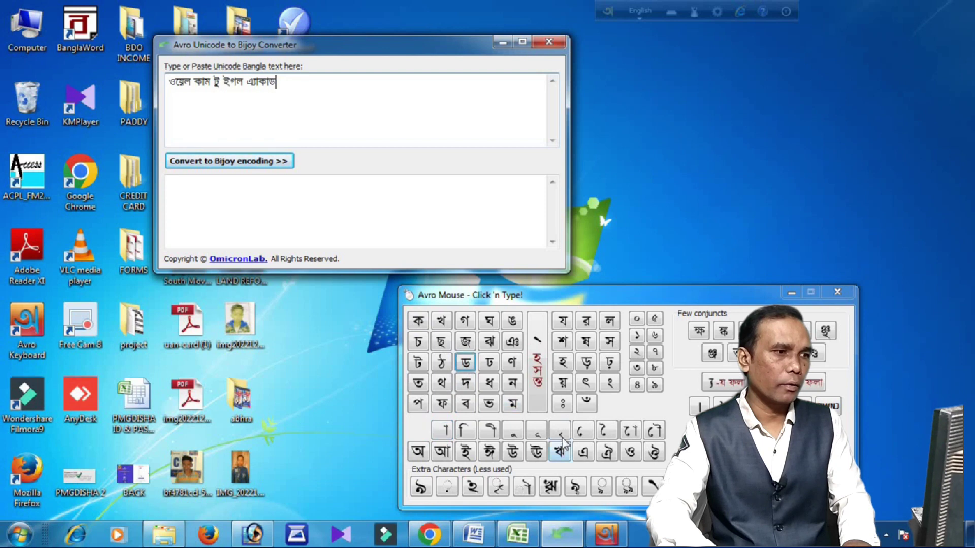
left_click(514, 405)
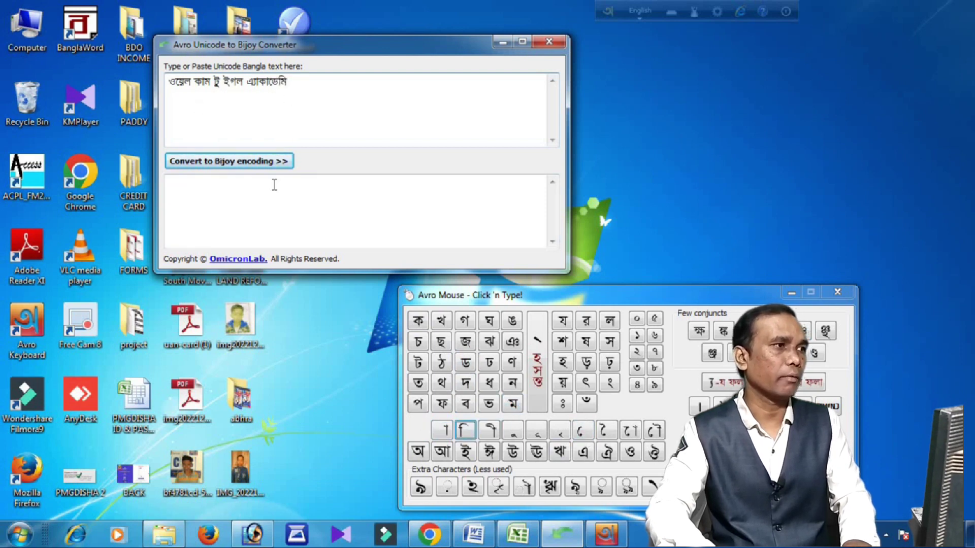
Convert the Unicode text to Bijoy encoding and copy the converted text.
left_click(244, 163)
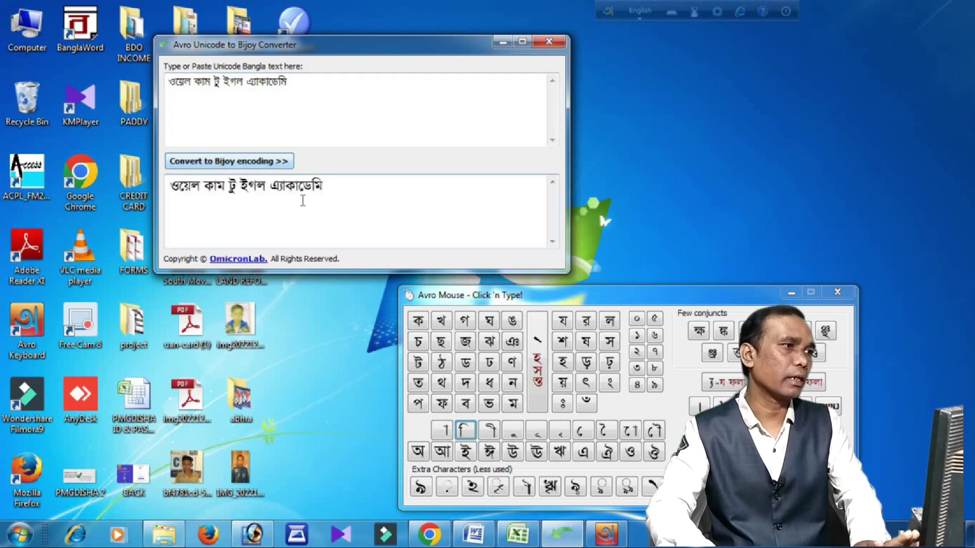
left_click_drag(335, 190, 171, 187)
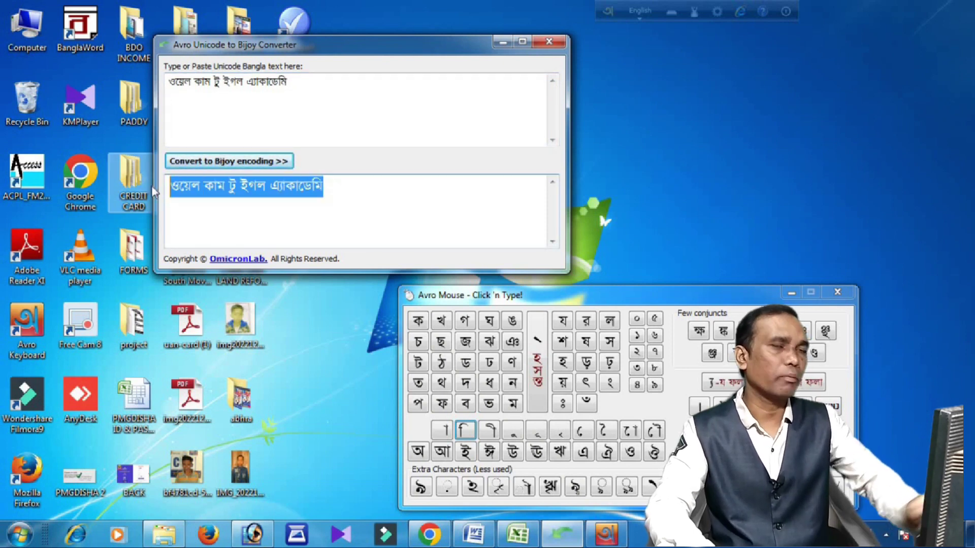
left_click_drag(292, 78, 133, 84)
left_click_drag(352, 192, 158, 188)
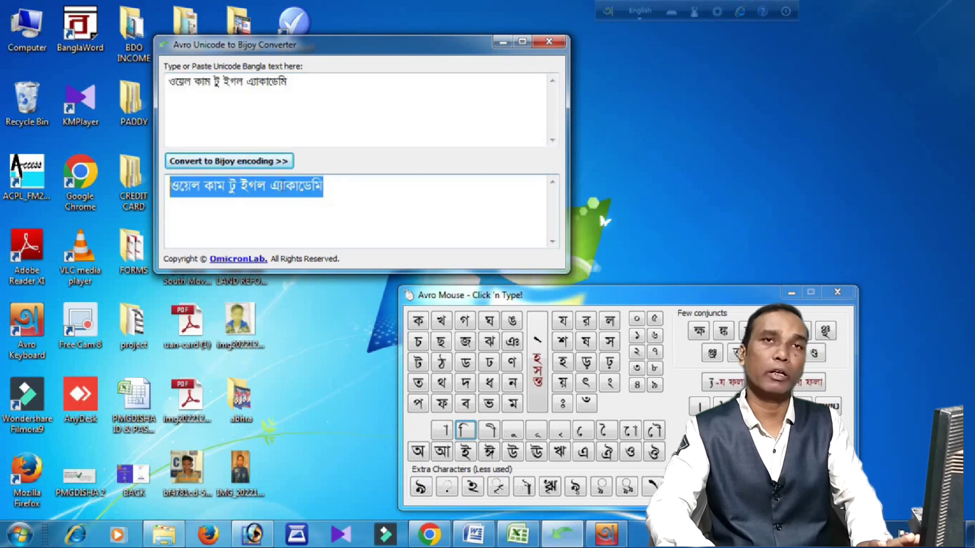
right_click(246, 185)
left_click(305, 229)
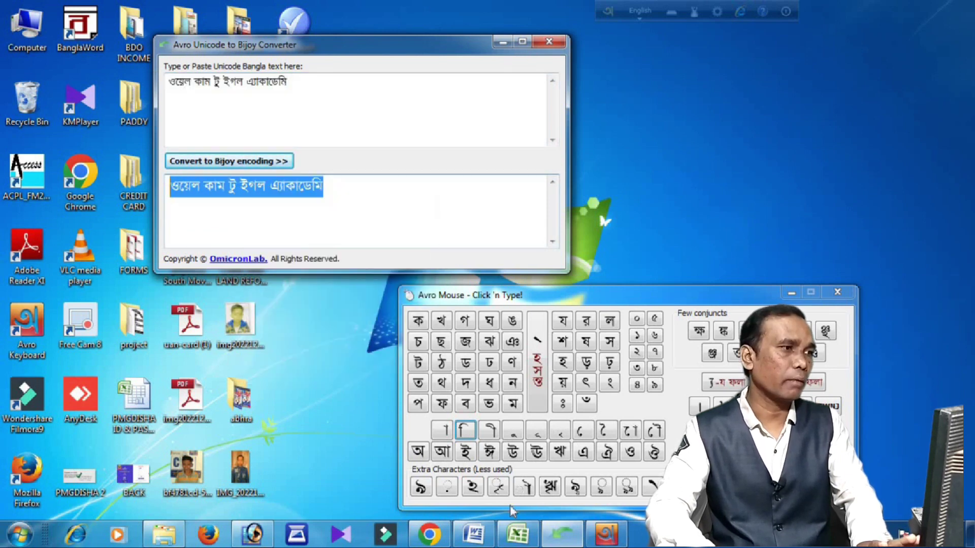
Switch to the blank Word document, minimize the Avro Mouse window and paste the converted text.
left_click(475, 536)
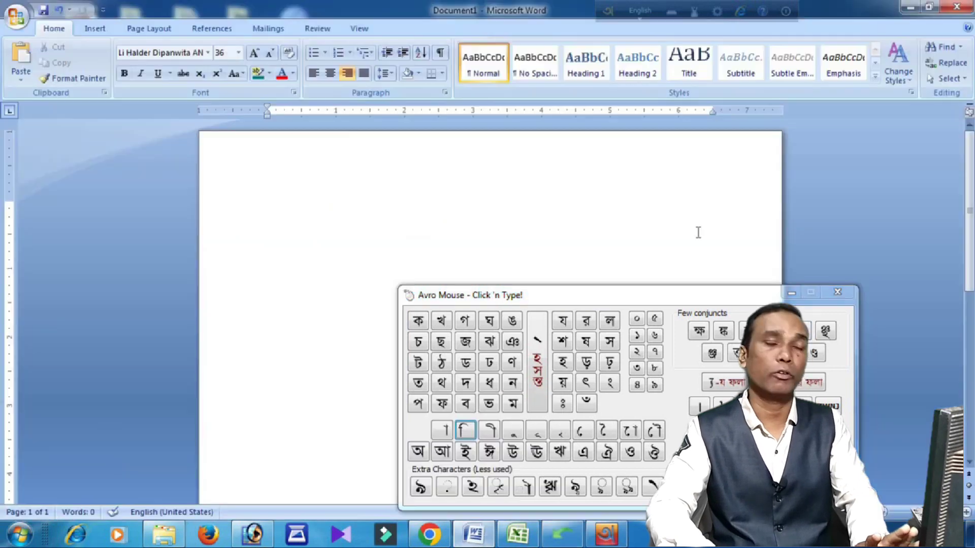
left_click(790, 295)
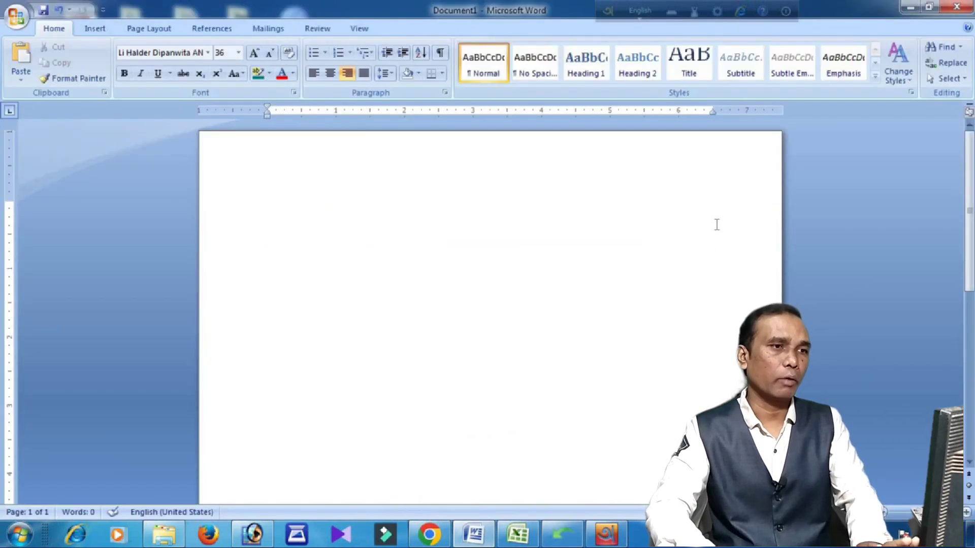
key("ctrl+v")
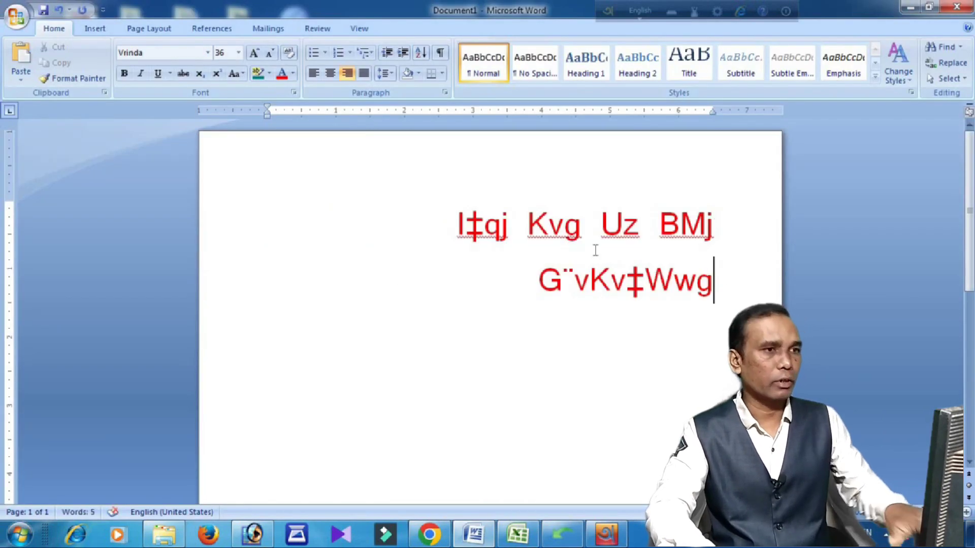
Set the font of all the pasted text to Li Sirajee Sheikh ANSI.
key("ctrl+a")
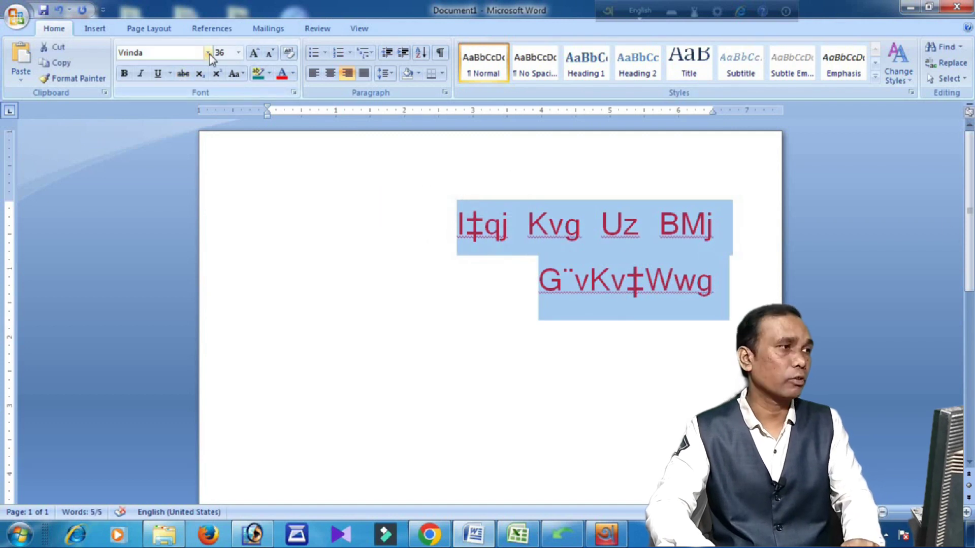
left_click(209, 52)
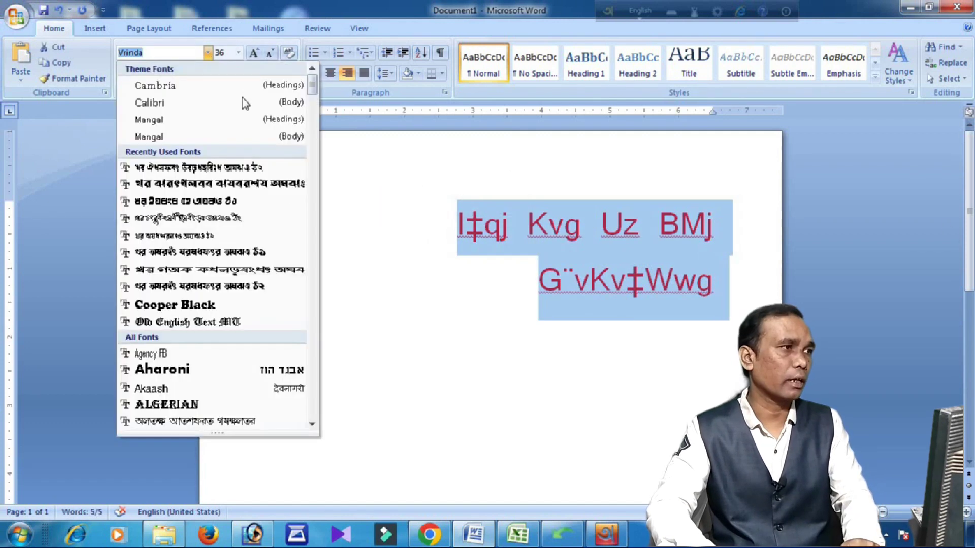
left_click(259, 185)
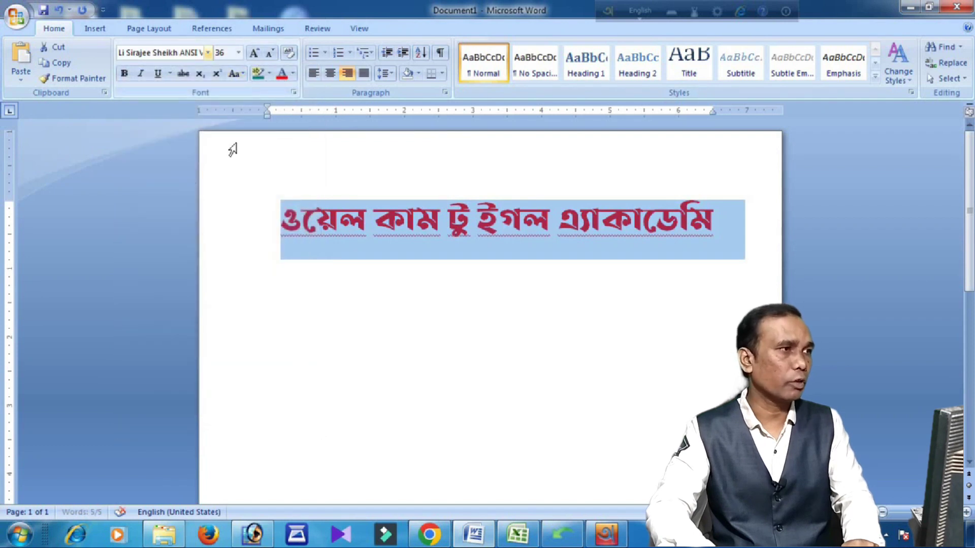
Change the whole line of text to the Li Halder Dipanwita font and enlarge it to size 72.
left_click(367, 221)
left_click_drag(270, 211, 760, 212)
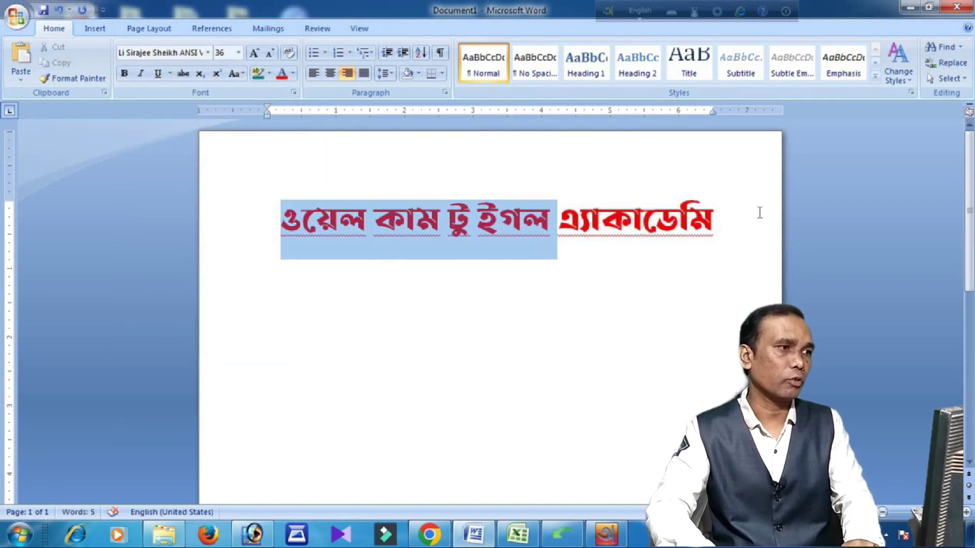
left_click(208, 53)
left_click_drag(312, 83, 318, 262)
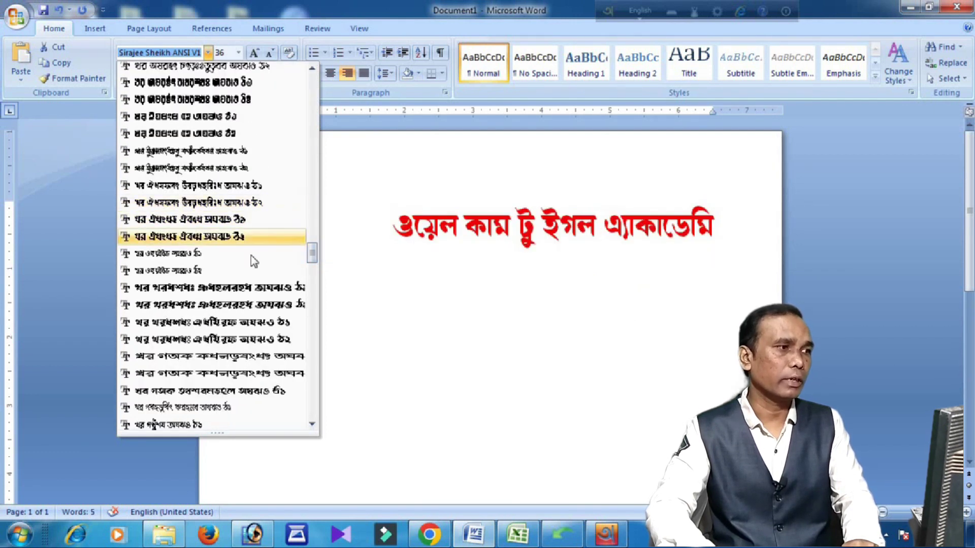
left_click(247, 203)
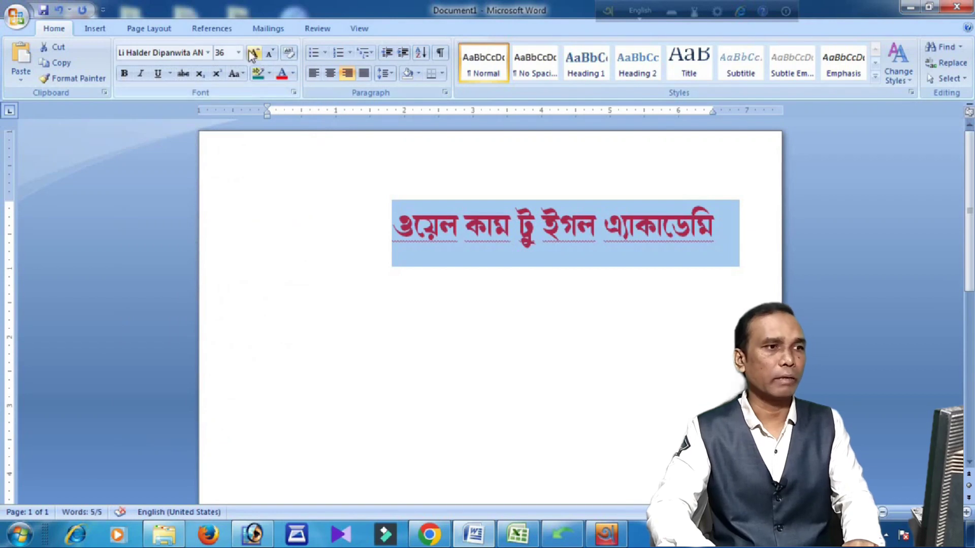
left_click(255, 55)
left_click(255, 55)
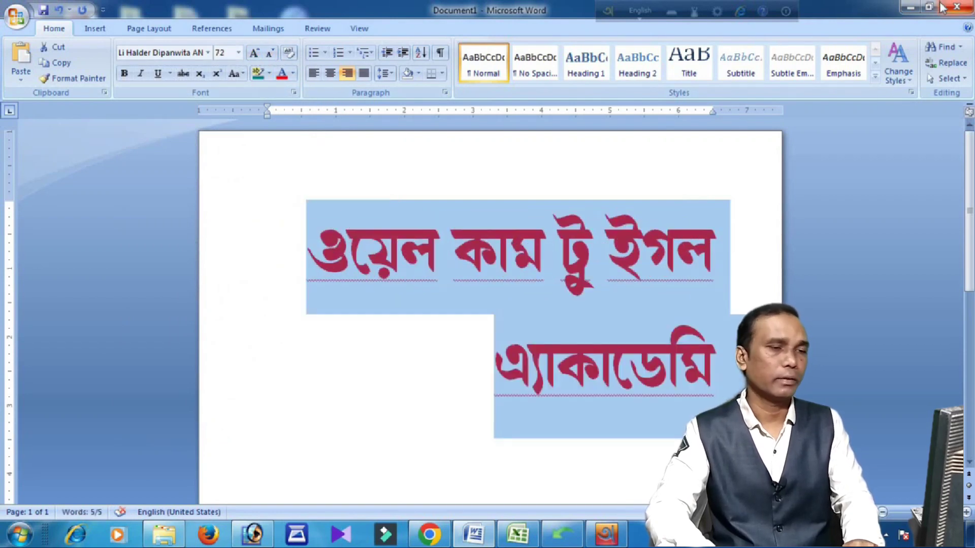
Switch to the blank Excel workbook and widen column C enough to hold a long line of text.
left_click(909, 11)
left_click(517, 535)
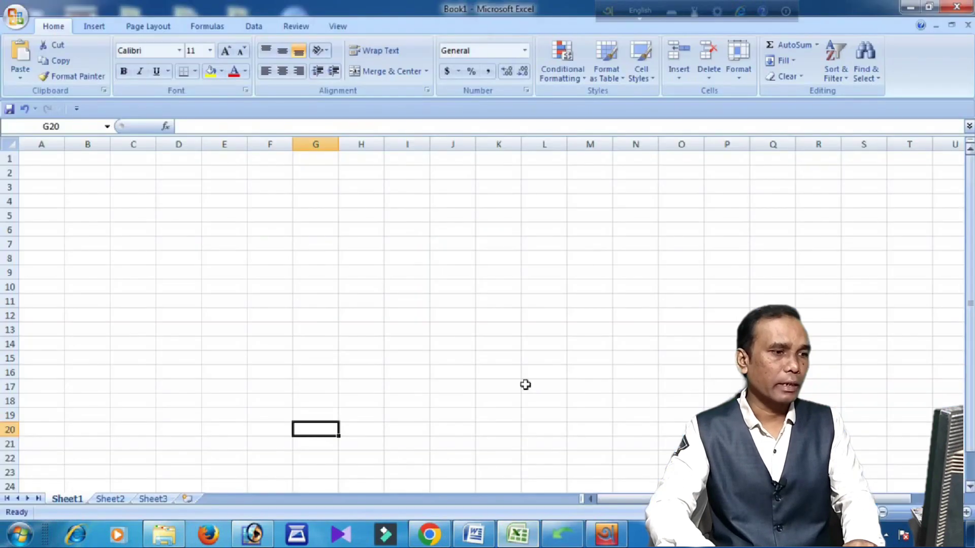
left_click_drag(124, 193, 648, 187)
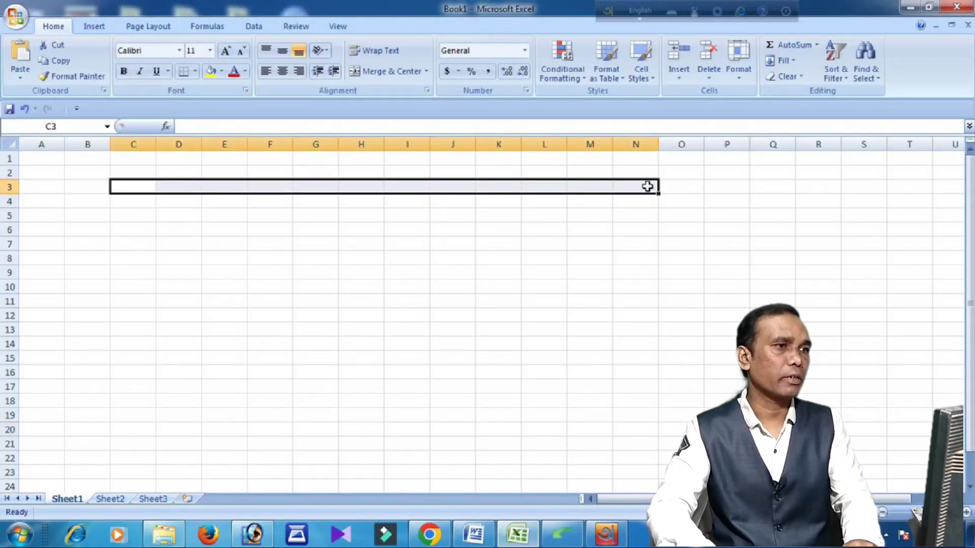
left_click(361, 230)
left_click(138, 182)
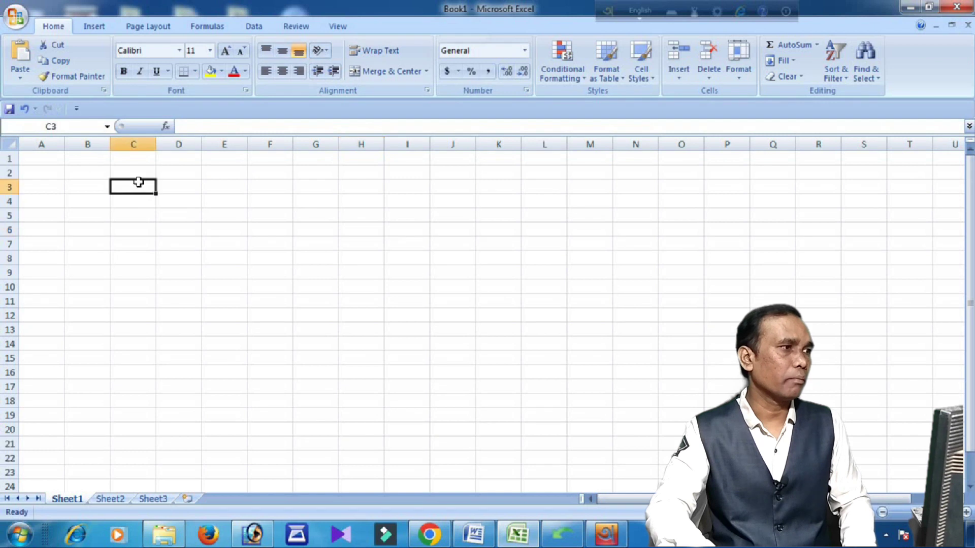
left_click_drag(155, 142, 678, 142)
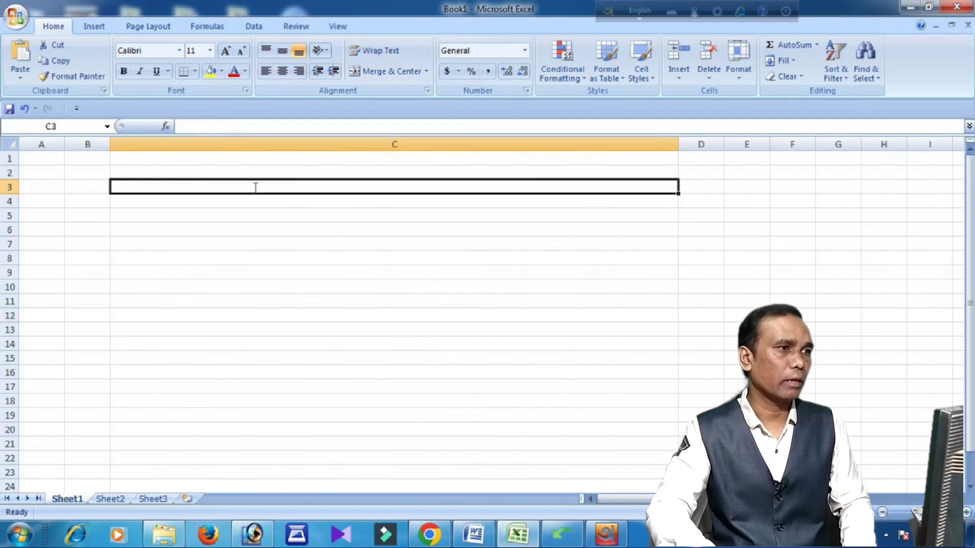
Paste the converted text into cell C3 and set its font to Li Alinur Imarat.
double_click(255, 188)
key("ctrl+v")
left_click_drag(256, 186, 67, 186)
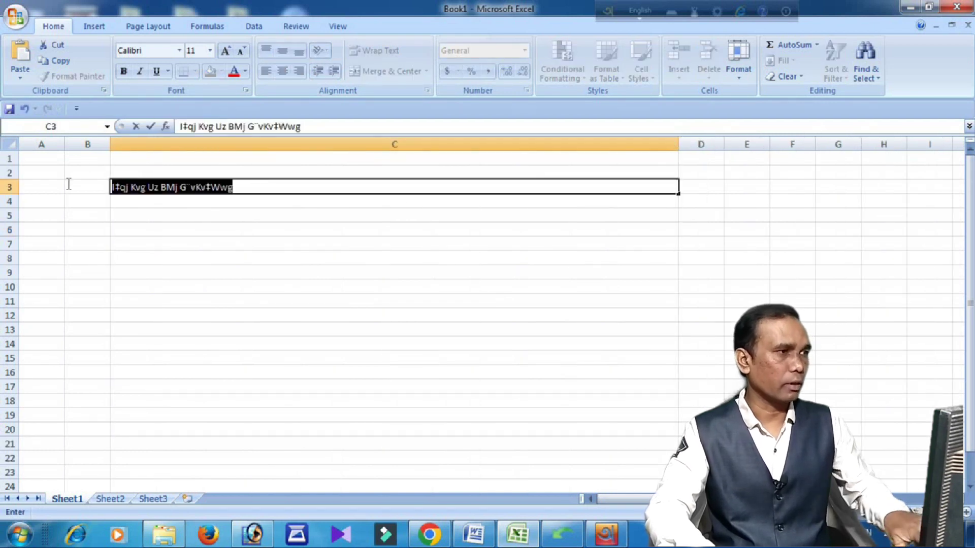
left_click(179, 51)
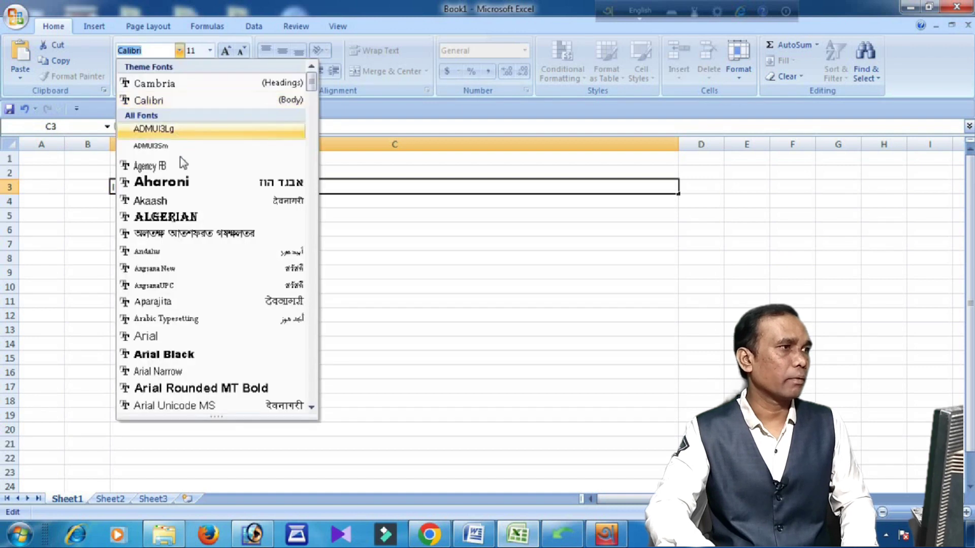
left_click_drag(312, 84, 312, 223)
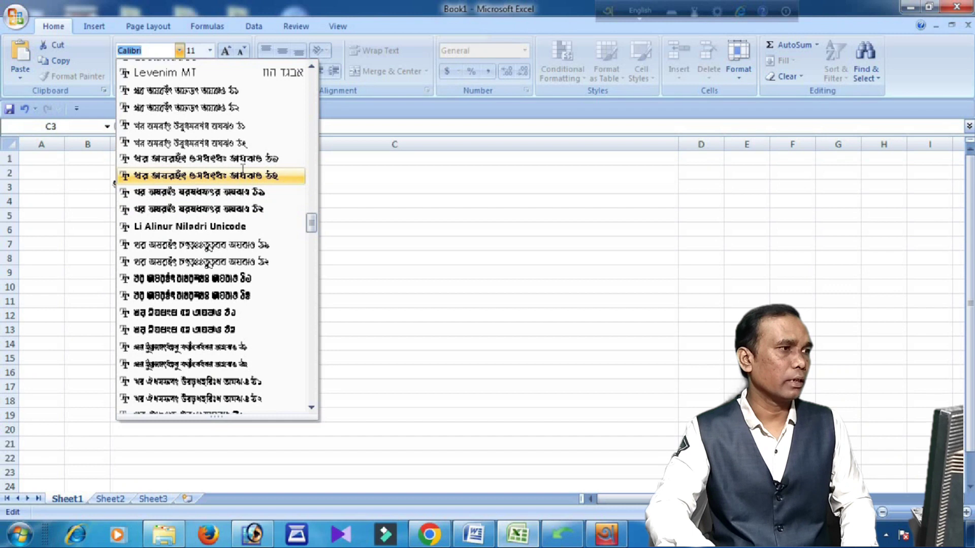
left_click(245, 176)
left_click(237, 229)
left_click(265, 188)
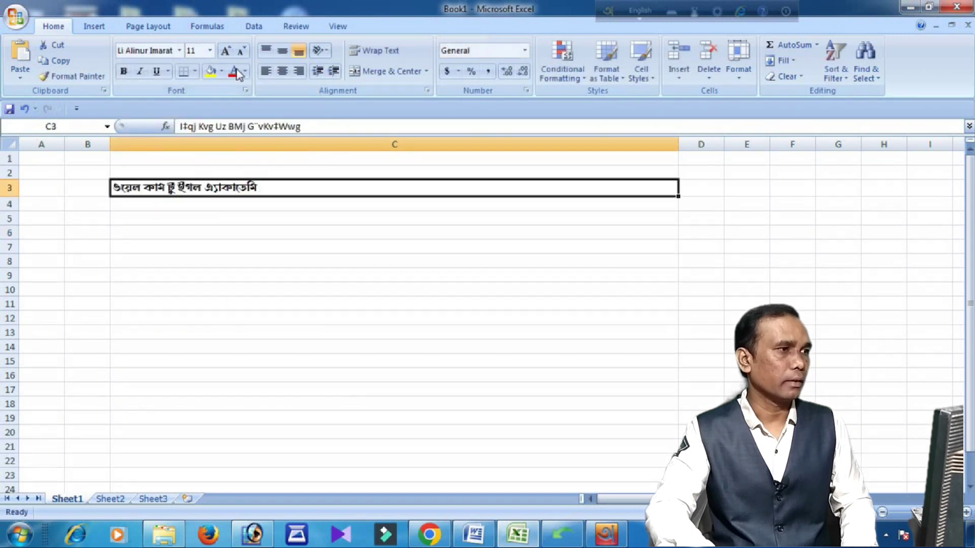
Enlarge the text in cell C3 by four font size increments.
left_click(225, 51)
left_click(225, 50)
left_click(225, 50)
left_click(225, 50)
left_click(442, 311)
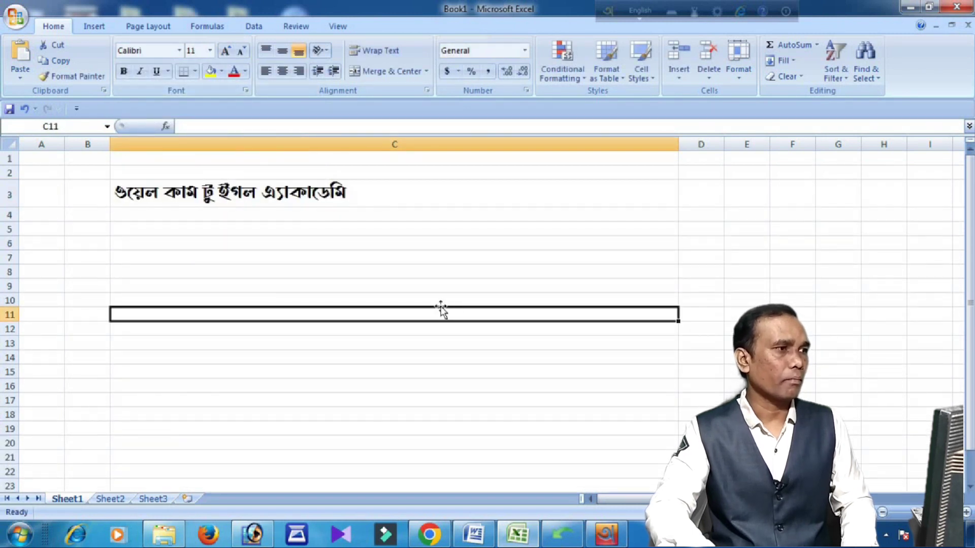
Switch to Adobe Photoshop and create a new white document with the 1920 x 1080 HDTV 1080i preset.
left_click(911, 7)
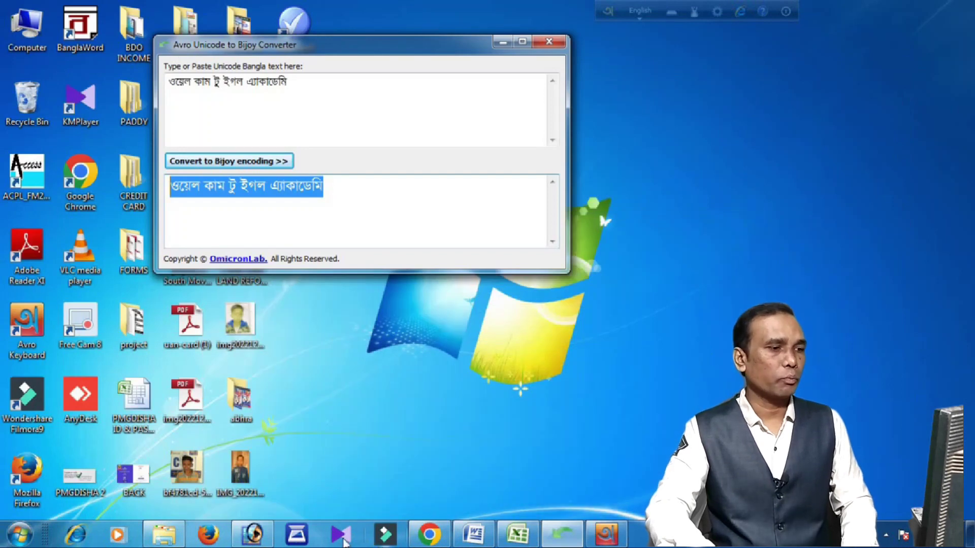
left_click(252, 534)
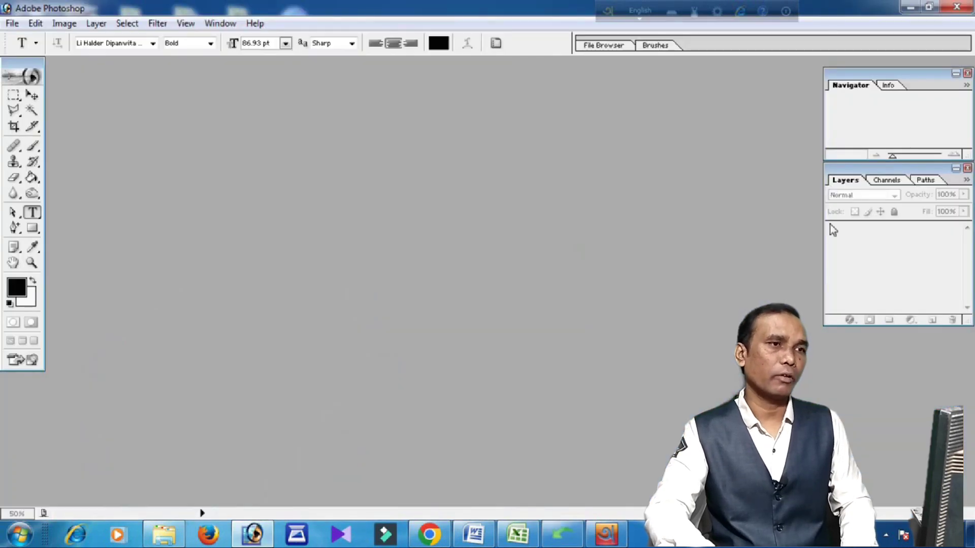
left_click(12, 24)
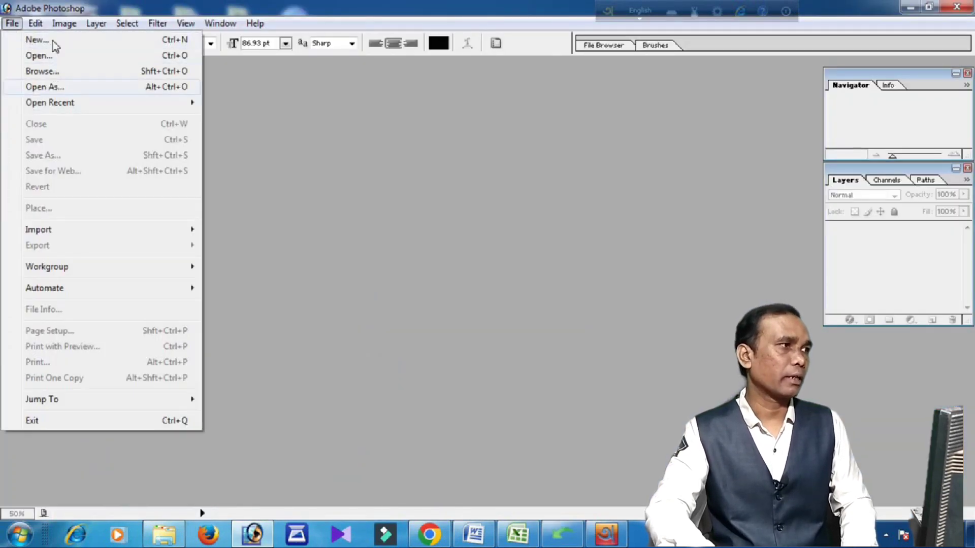
left_click(66, 39)
left_click(312, 171)
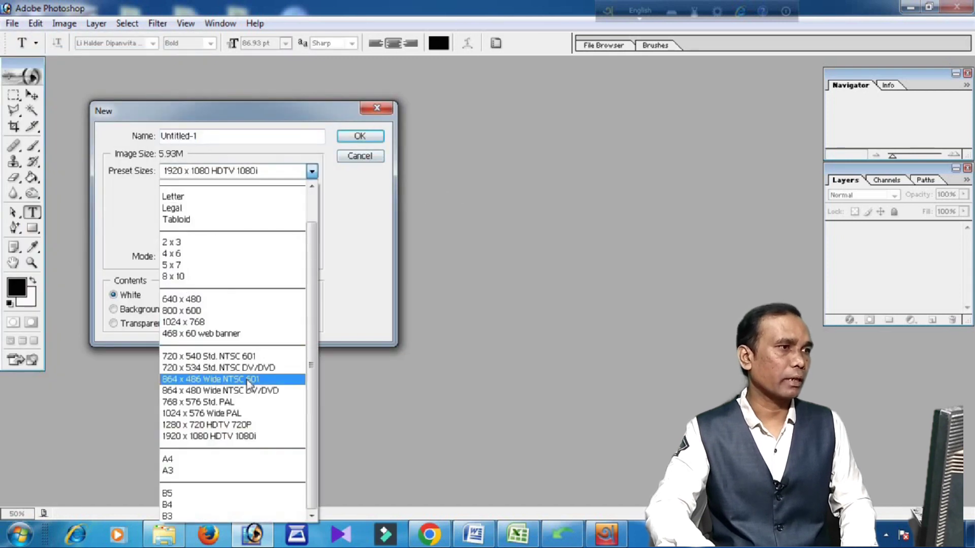
left_click(248, 431)
left_click(359, 136)
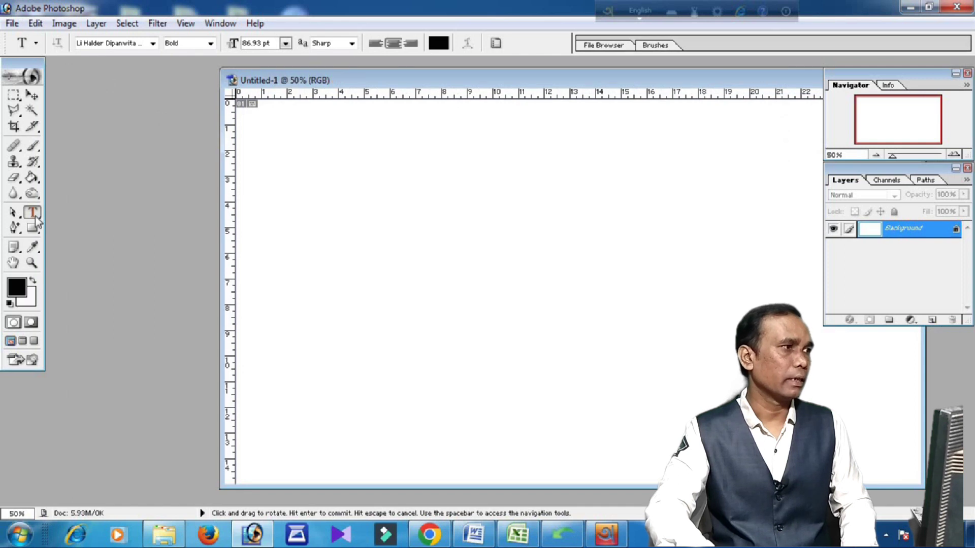
Draw a wide text box across the upper canvas and insert the converted text ওয়েল কাম টু ইগল এ্যাকাডেমি, keeping the document window fully in view.
left_click_drag(258, 186, 866, 289)
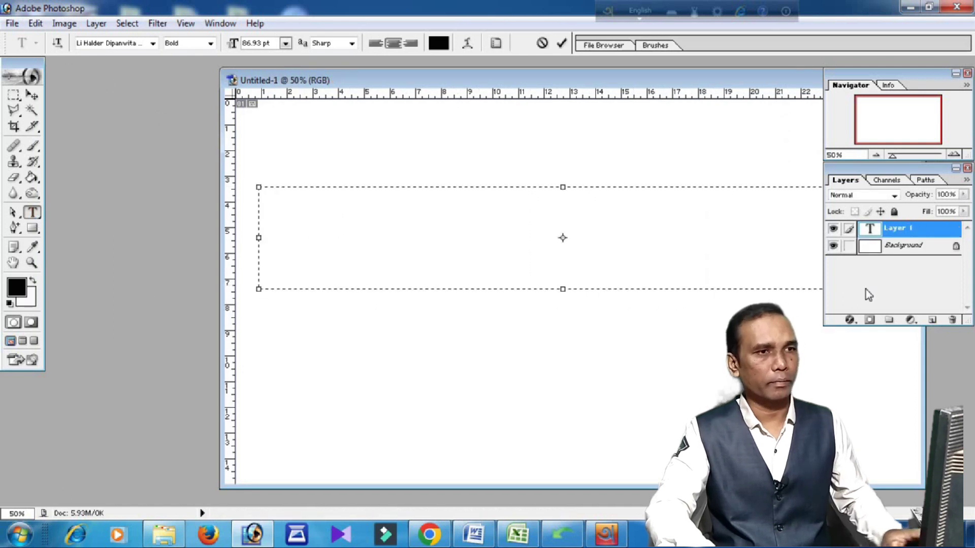
type("ওয়েল কাম টু ইগল এ্যাকাডেমি")
left_click_drag(640, 81, 456, 79)
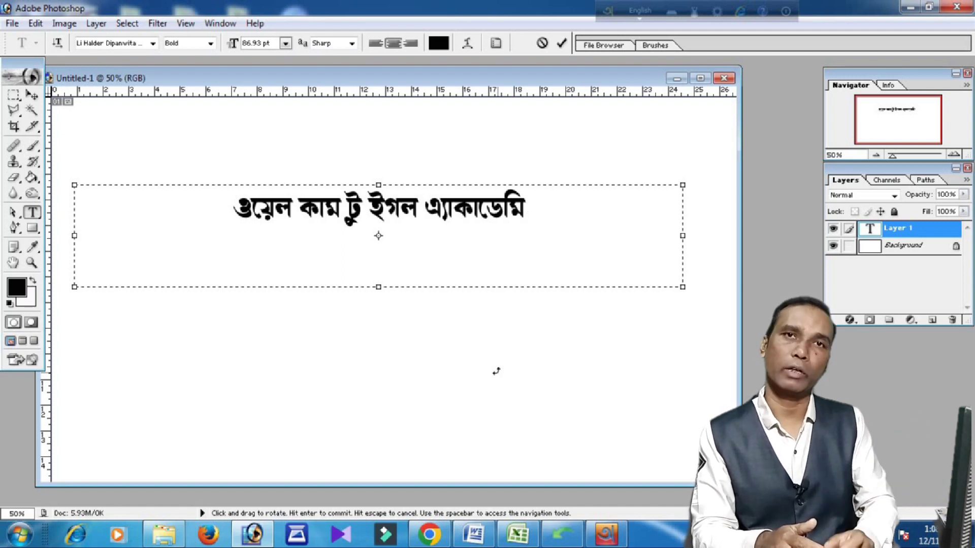
Switch to Google Chrome, start a new Gmail message in a new tab and fill in the recipient's e-mail address.
left_click(909, 10)
left_click(436, 538)
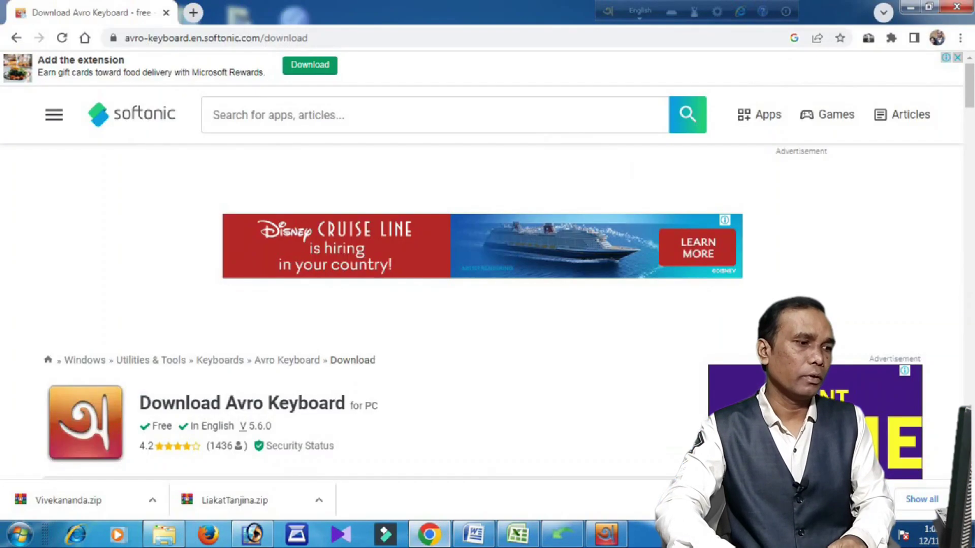
left_click(192, 14)
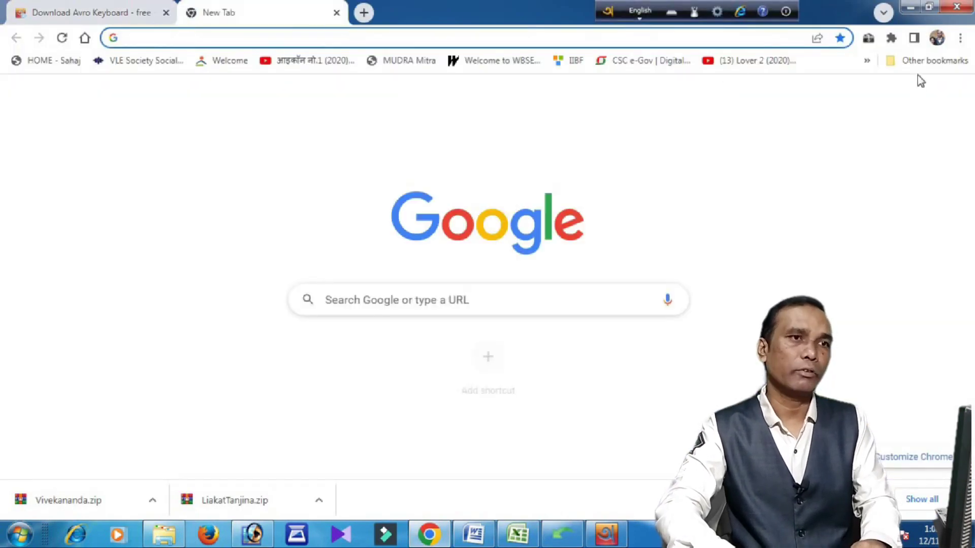
left_click(839, 99)
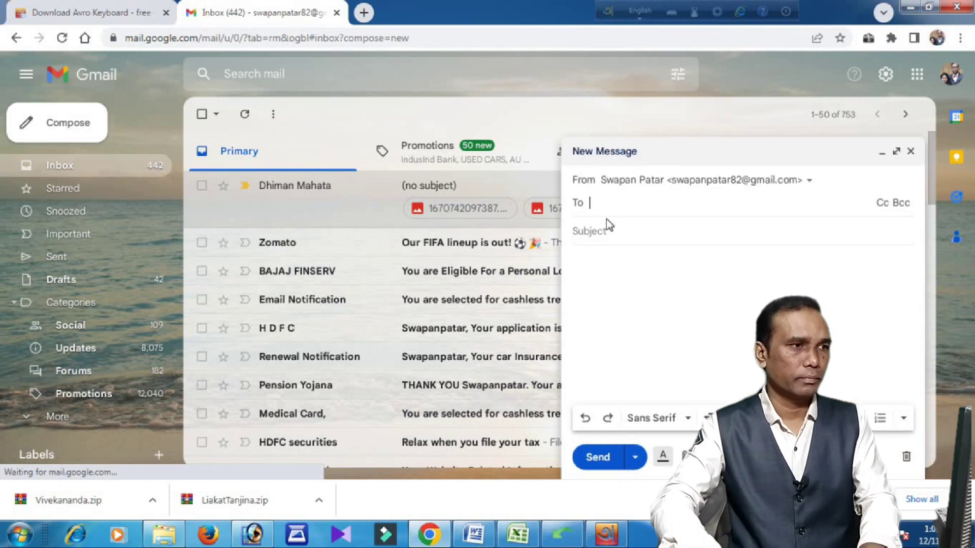
type("m")
left_click(655, 247)
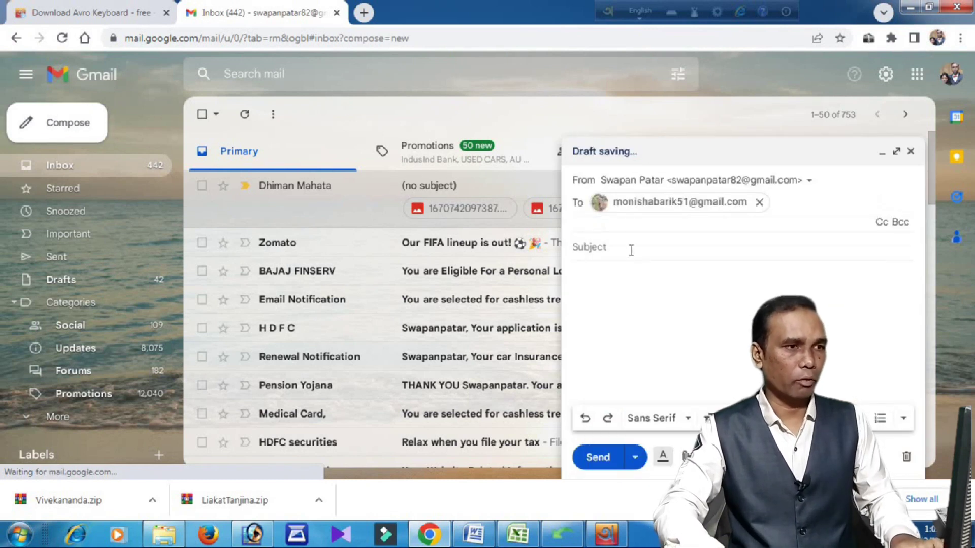
left_click(612, 274)
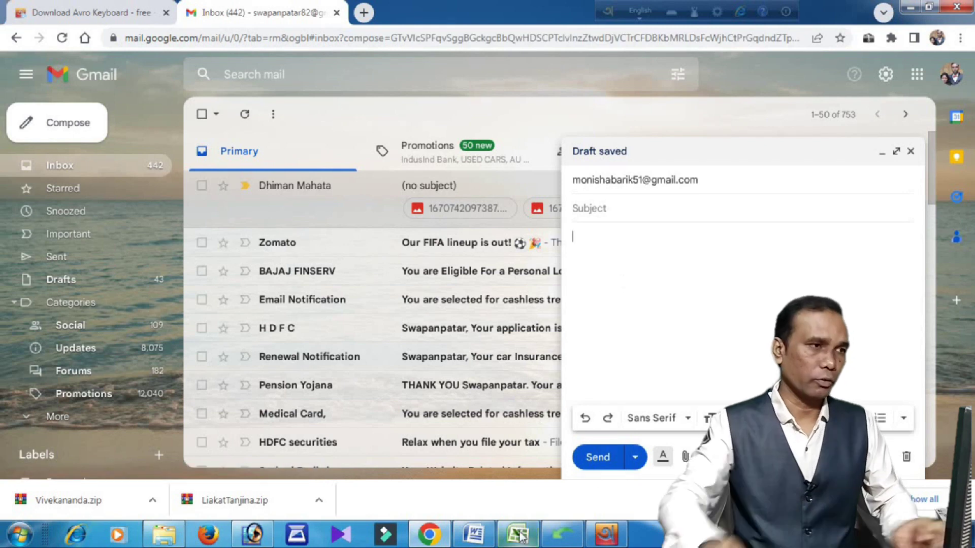
Bring up the Avro Mouse keyboard beside the message and switch Avro's input language to Bangla.
left_click(622, 539)
left_click_drag(583, 291, 233, 147)
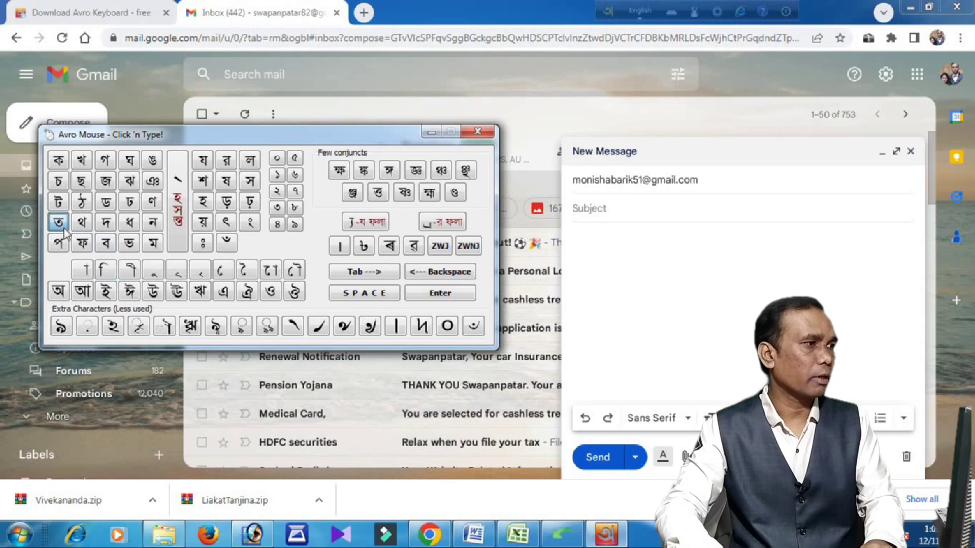
left_click(150, 273)
left_click(589, 239)
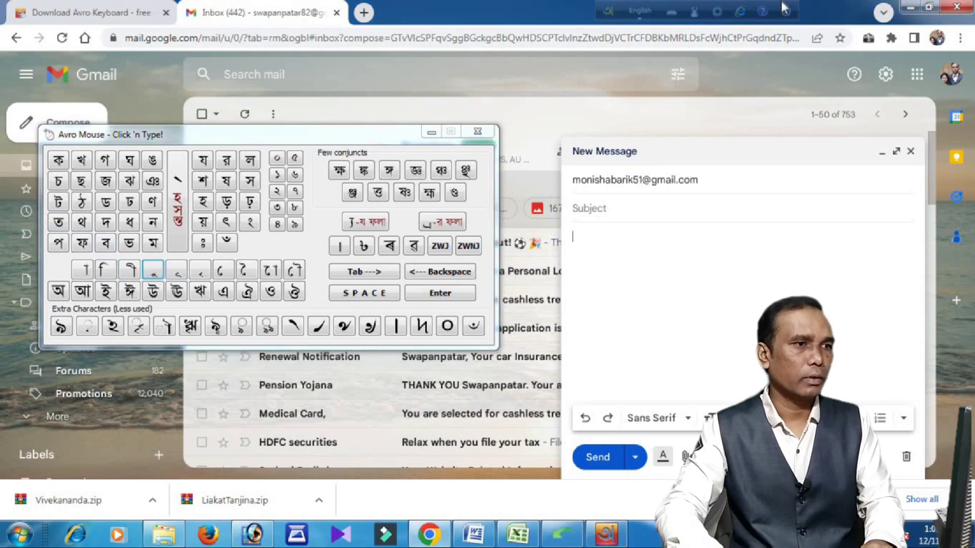
left_click(640, 13)
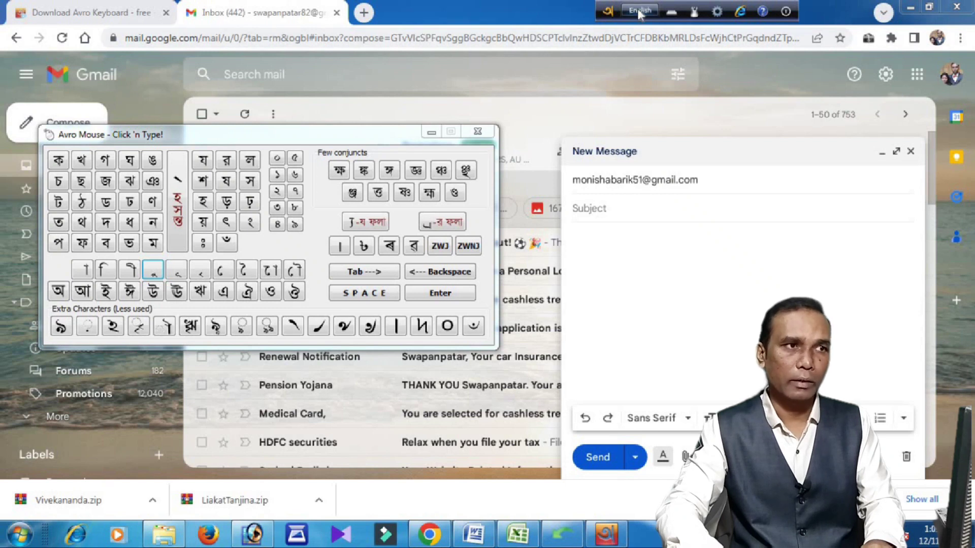
left_click(640, 12)
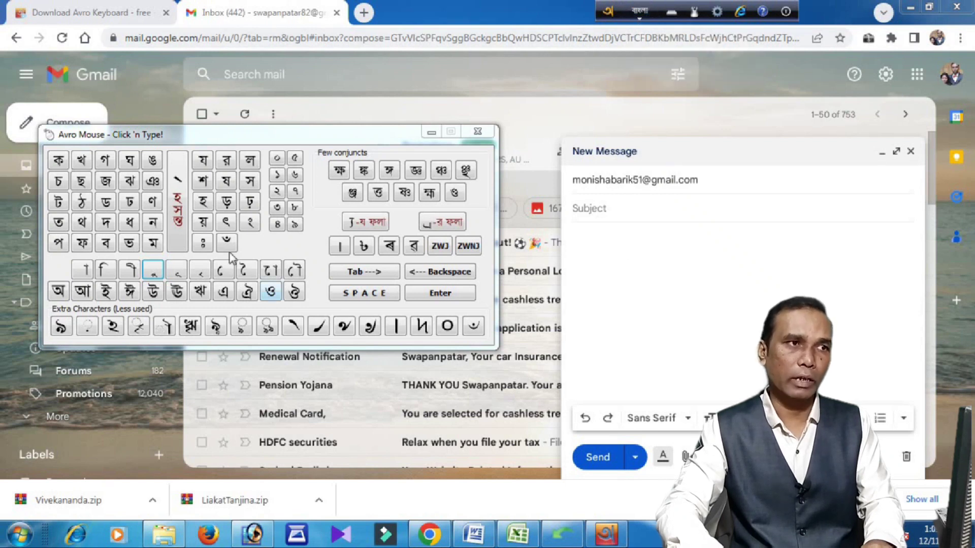
Write তুমি কেমন আছো ? in the message body using the Avro Mouse keyboard.
left_click(632, 242)
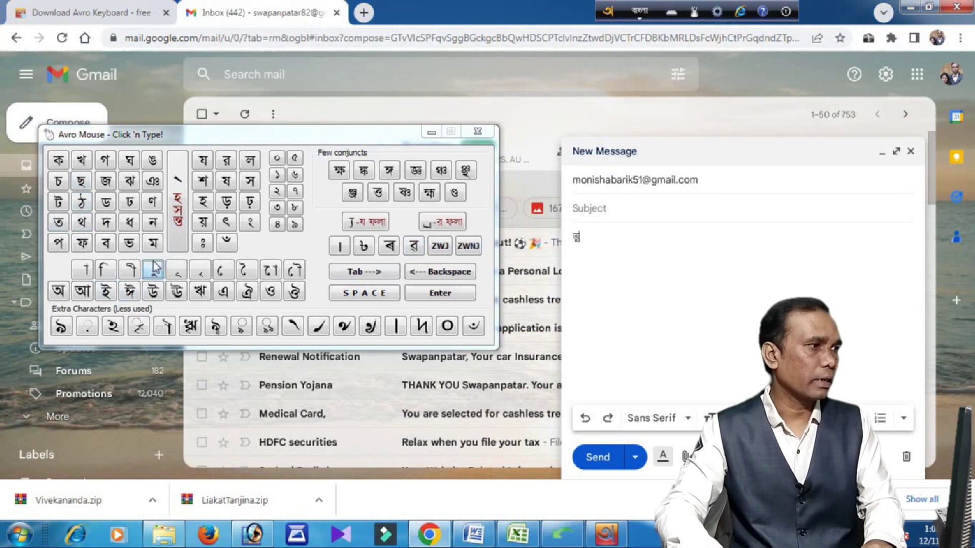
left_click(106, 269)
left_click(364, 293)
left_click(60, 161)
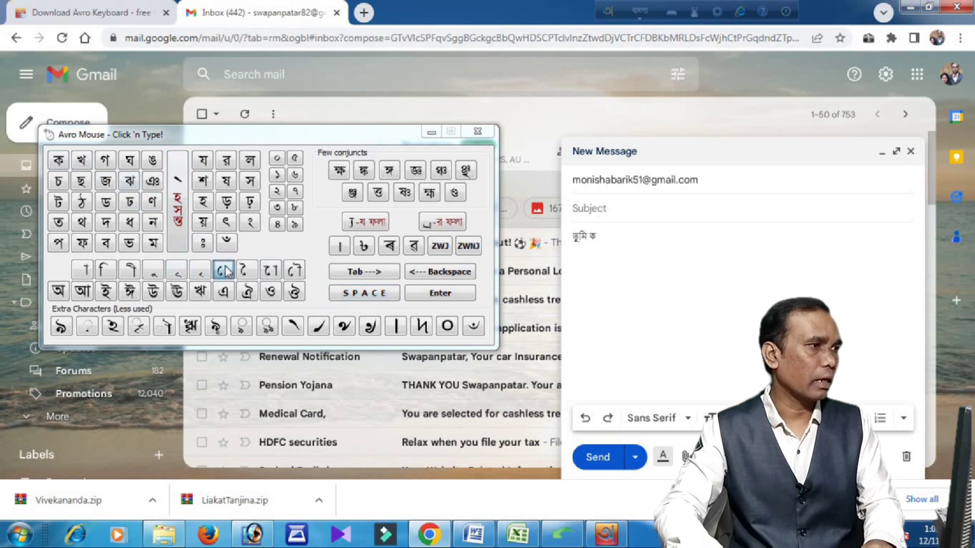
left_click(350, 297)
left_click(84, 292)
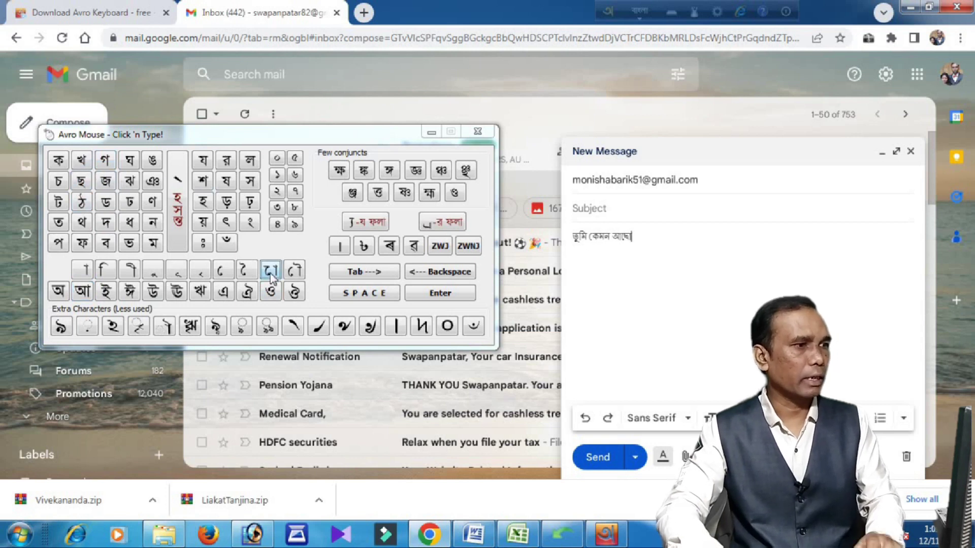
type("/")
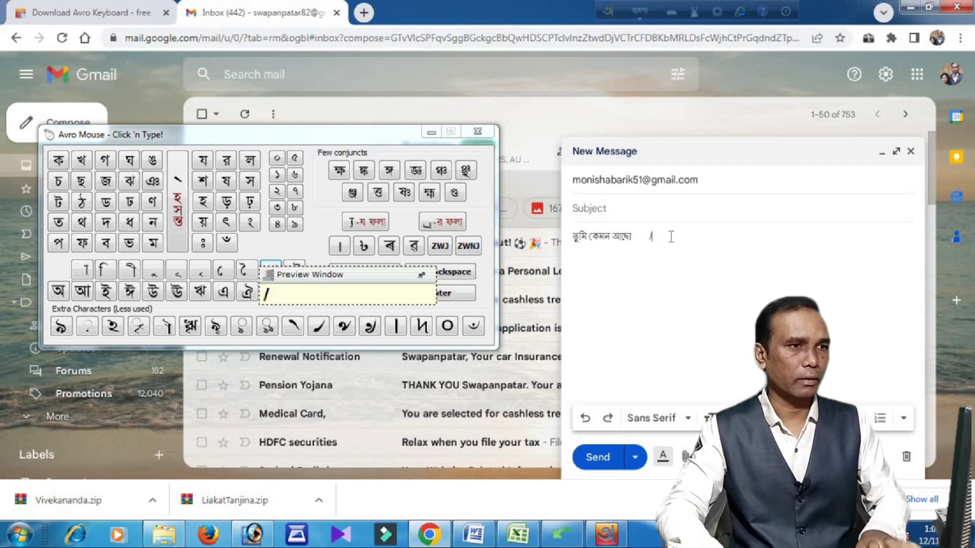
key("BackSpace")
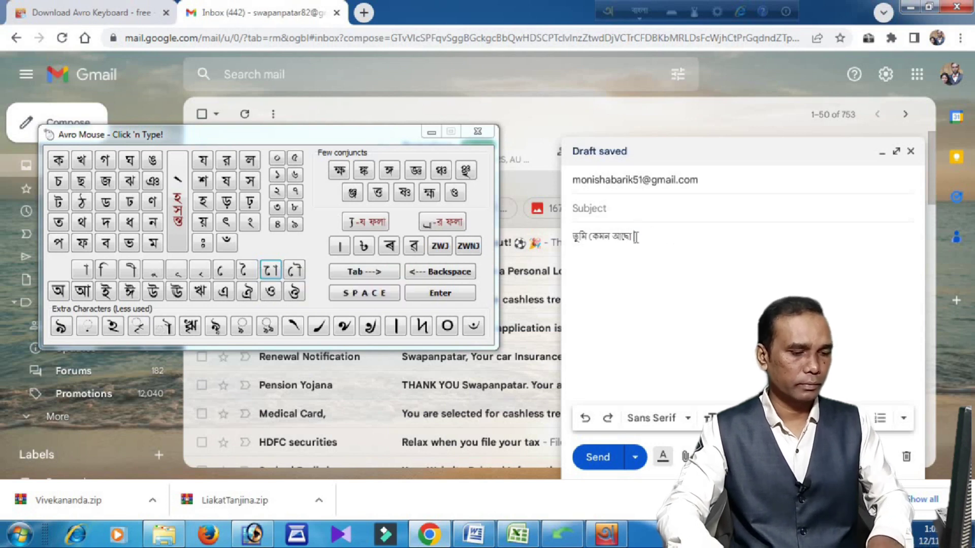
type("?")
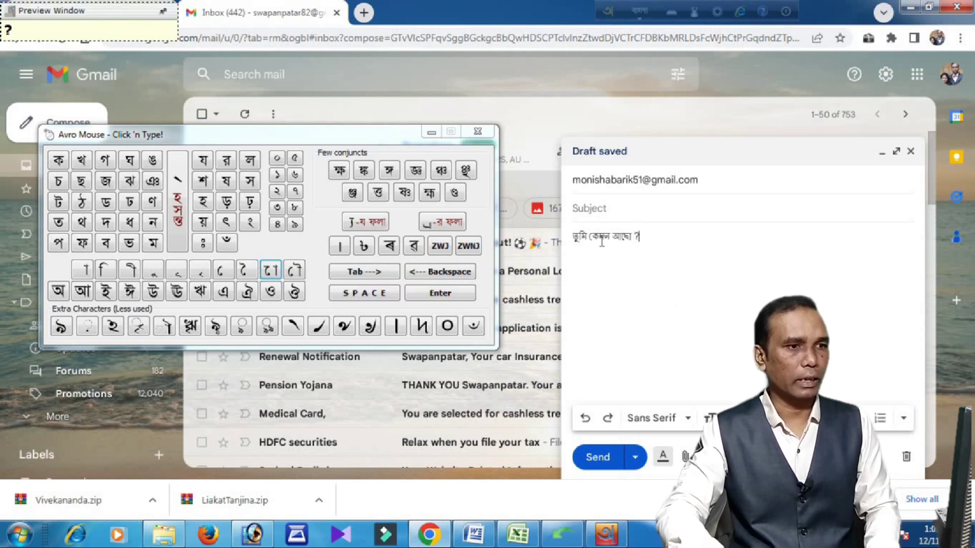
key("ctrl+a")
Open a new browser tab and move the Avro Mouse keyboard aside to use the Google search box.
left_click(364, 12)
left_click_drag(389, 133, 855, 227)
left_click(420, 302)
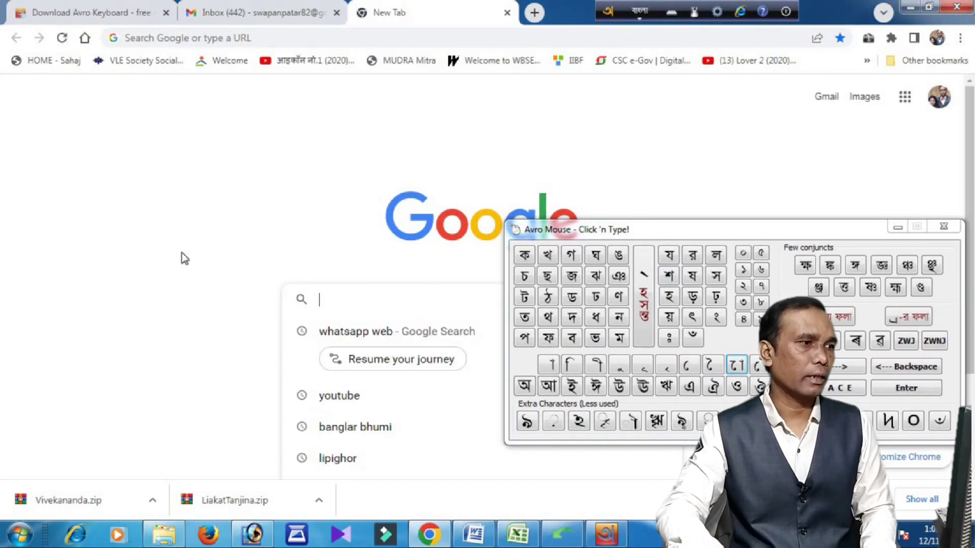
Write রবীন্দ্রনাথ in the Google search box with the Avro Mouse keyboard, joining the conjunct letters with হসন্ত.
left_click(692, 256)
left_click(572, 337)
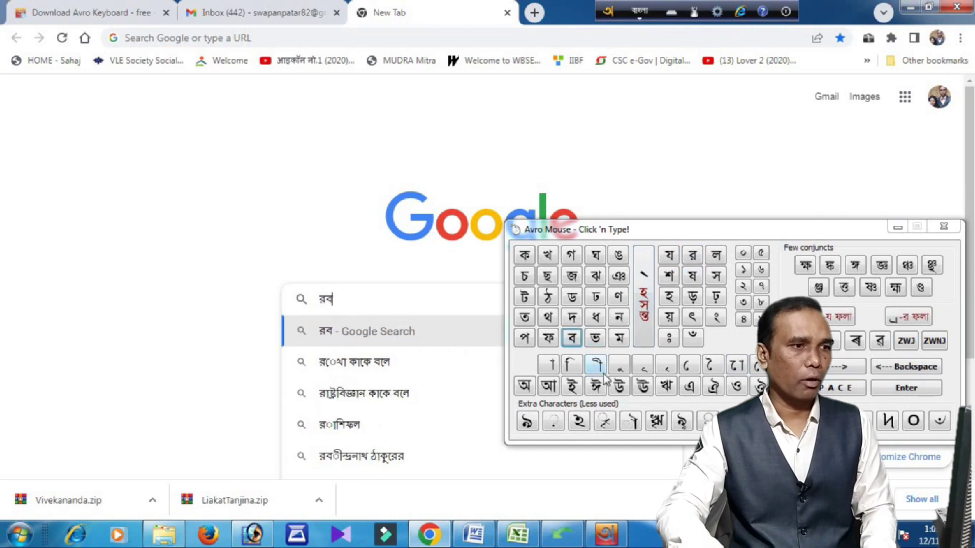
left_click(595, 364)
left_click(617, 319)
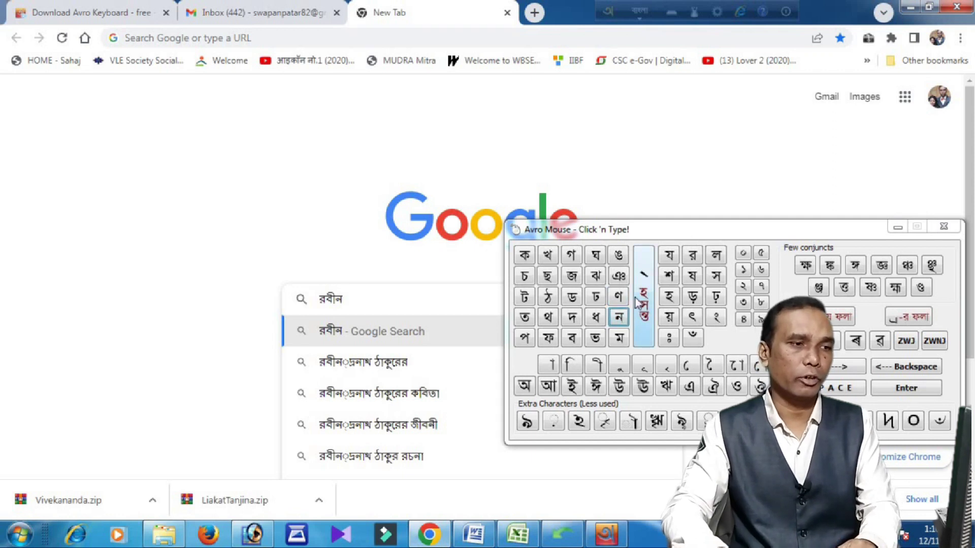
left_click(644, 307)
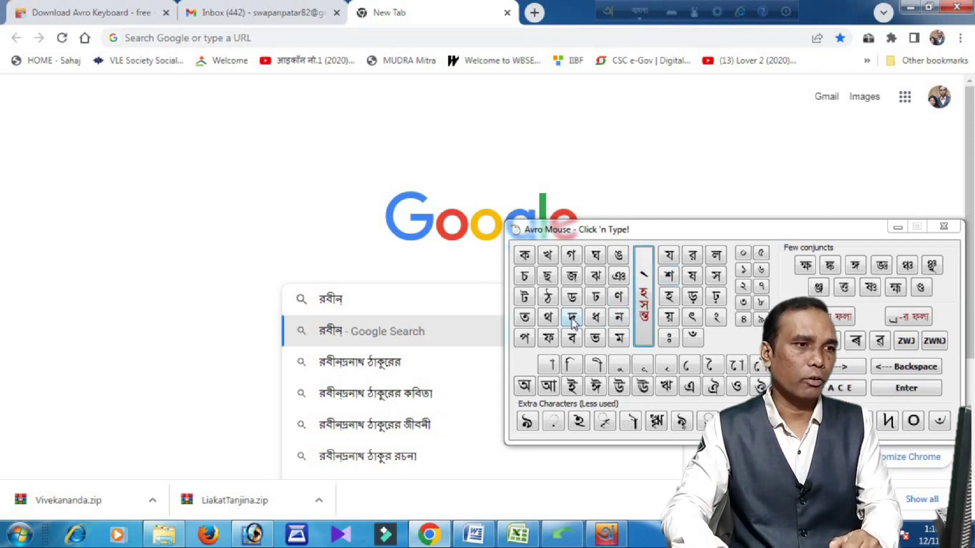
left_click(572, 319)
left_click(644, 305)
left_click(692, 255)
left_click(619, 319)
left_click(549, 364)
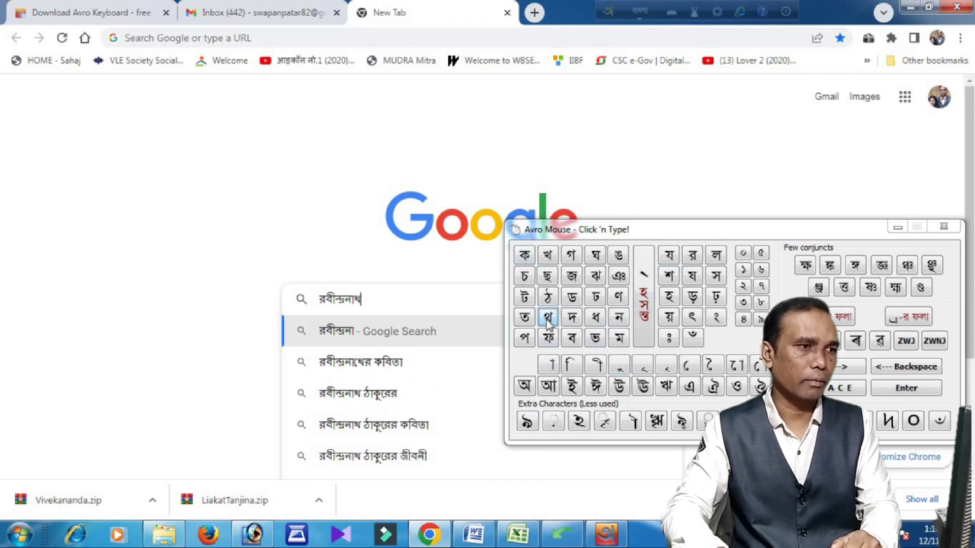
Move the Avro Mouse keyboard clear of the search box and run the Google search for রবীন্দ্রনাথ.
left_click_drag(709, 234, 157, 122)
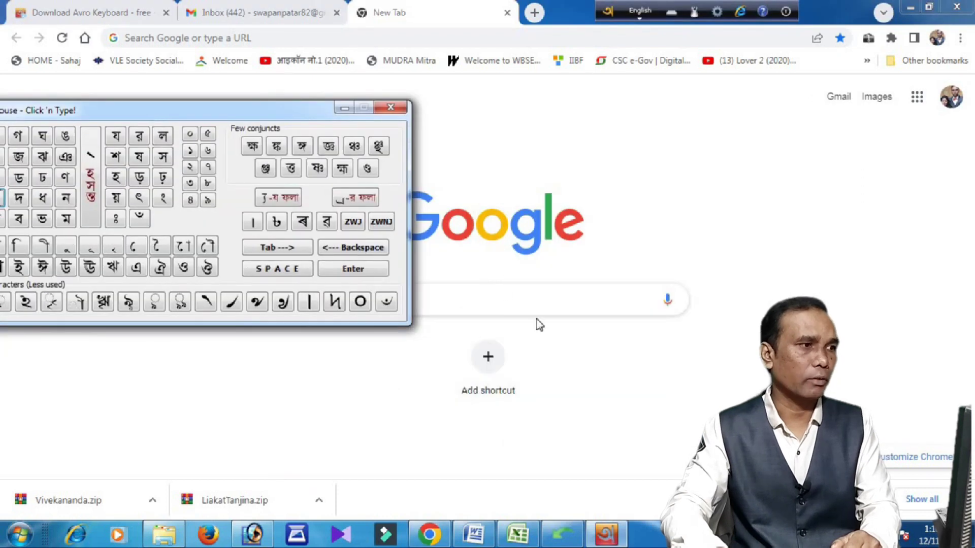
left_click(530, 305)
key("Return")
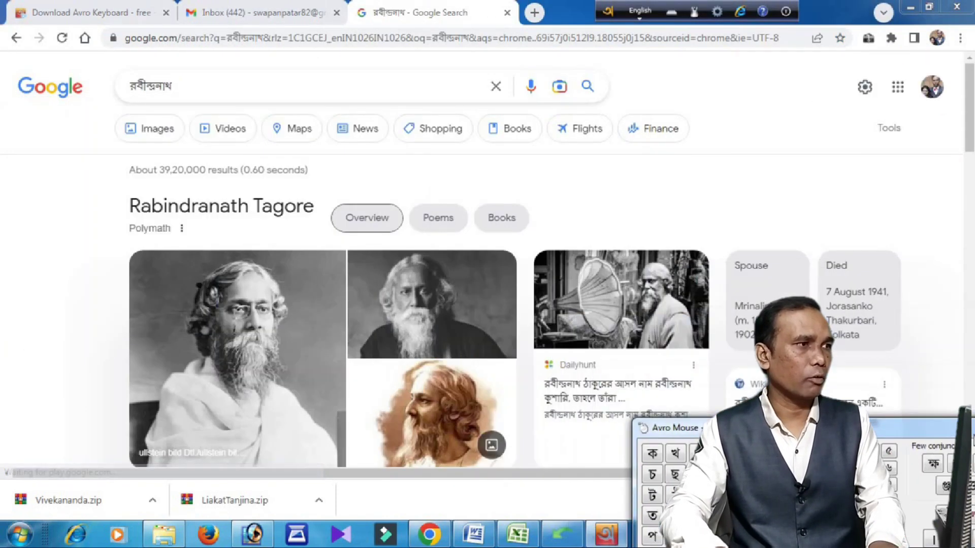
Switch to the Avro Unicode to Bijoy Converter on the desktop and place the Avro Mouse keyboard beside it.
left_click_drag(970, 434, 595, 202)
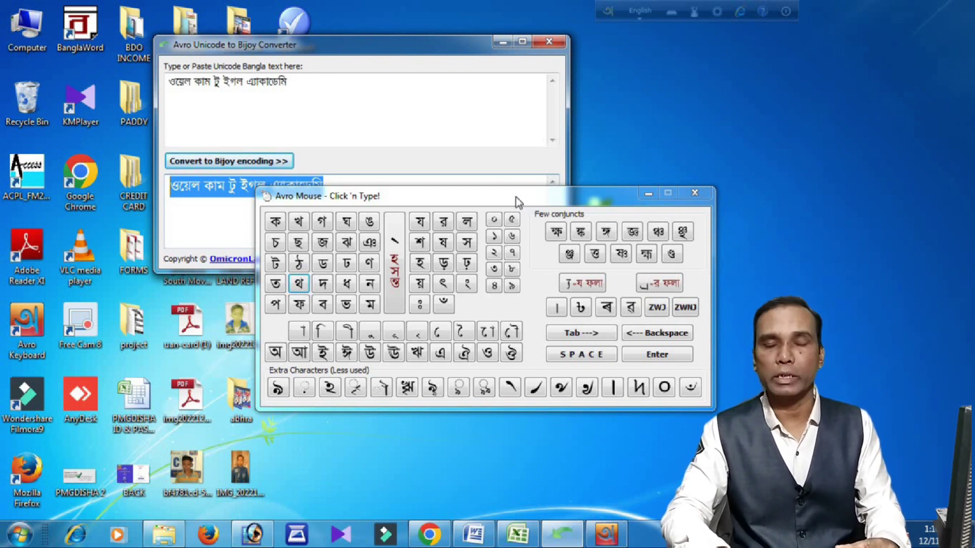
left_click_drag(516, 197, 700, 172)
left_click_drag(429, 46, 388, 33)
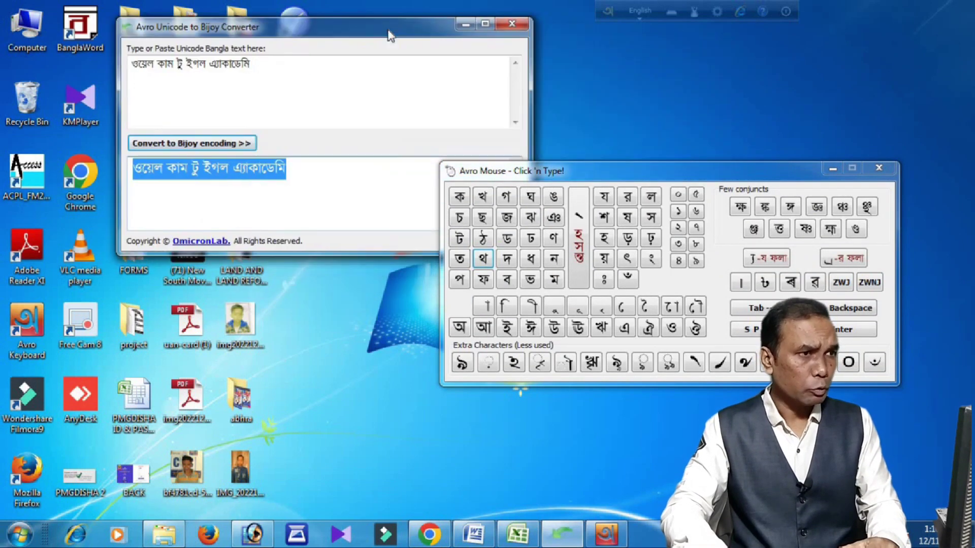
Replace the converter's old text with two conjuncts on separate lines, starting with ক্ক, and convert them to Bijoy encoding.
key("Delete")
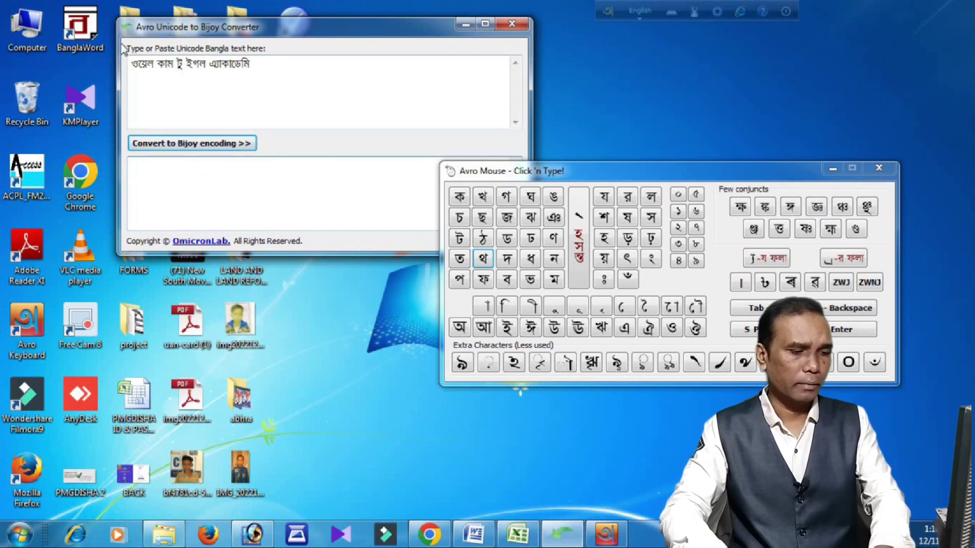
left_click_drag(268, 67, 96, 66)
key("Delete")
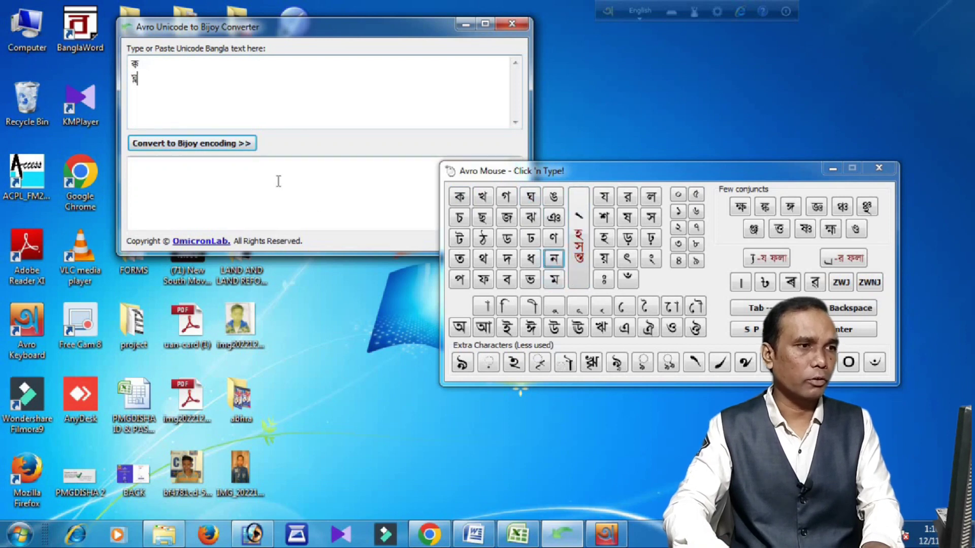
left_click(193, 144)
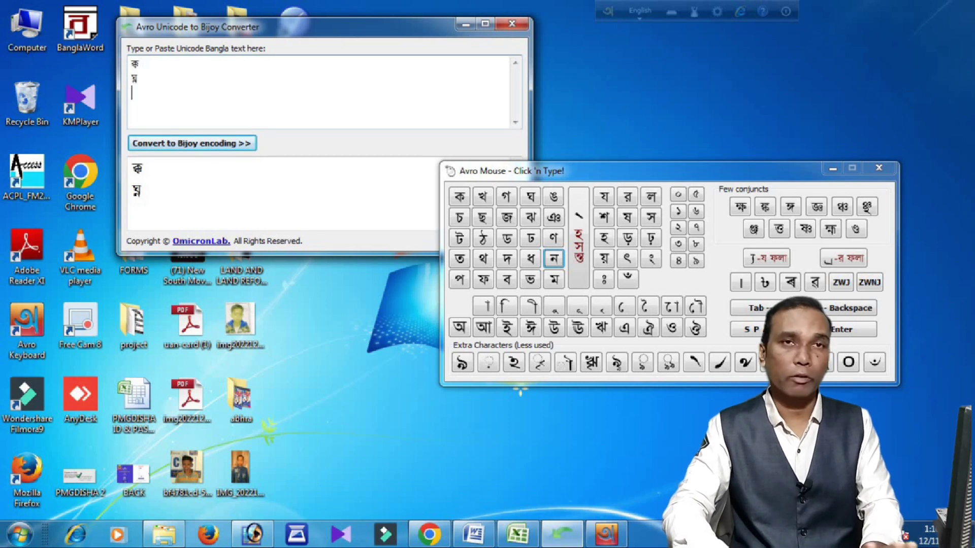
Add ক্র and র্ক on separate new lines using হসন্ত on the Avro Mouse keyboard, and convert the text to Bijoy encoding.
left_click(460, 198)
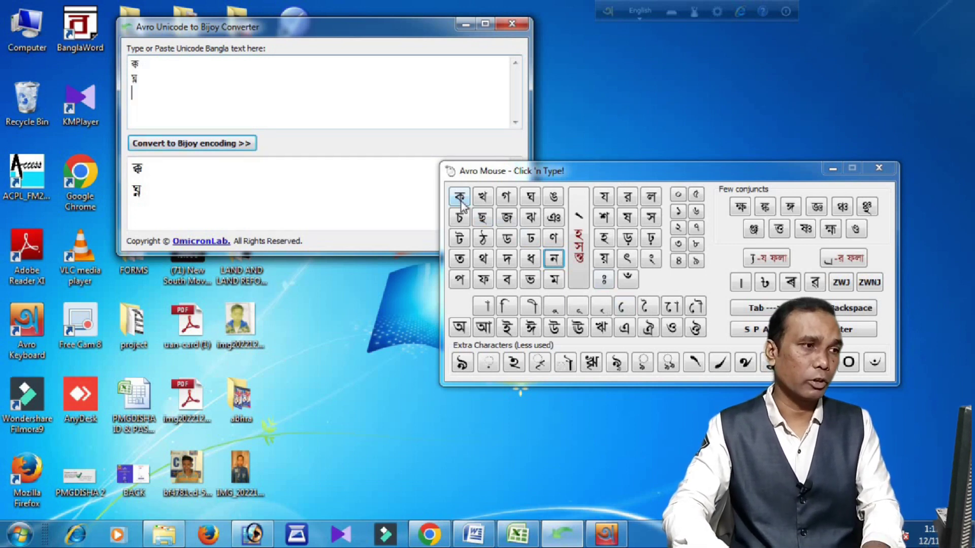
left_click(579, 239)
left_click(628, 197)
key("Return")
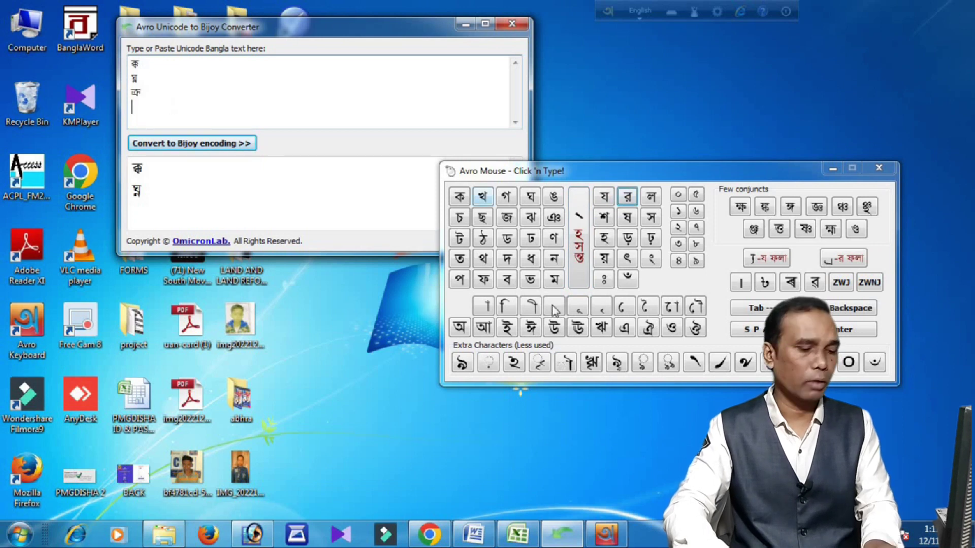
left_click(627, 197)
left_click(579, 234)
left_click(459, 197)
left_click(192, 144)
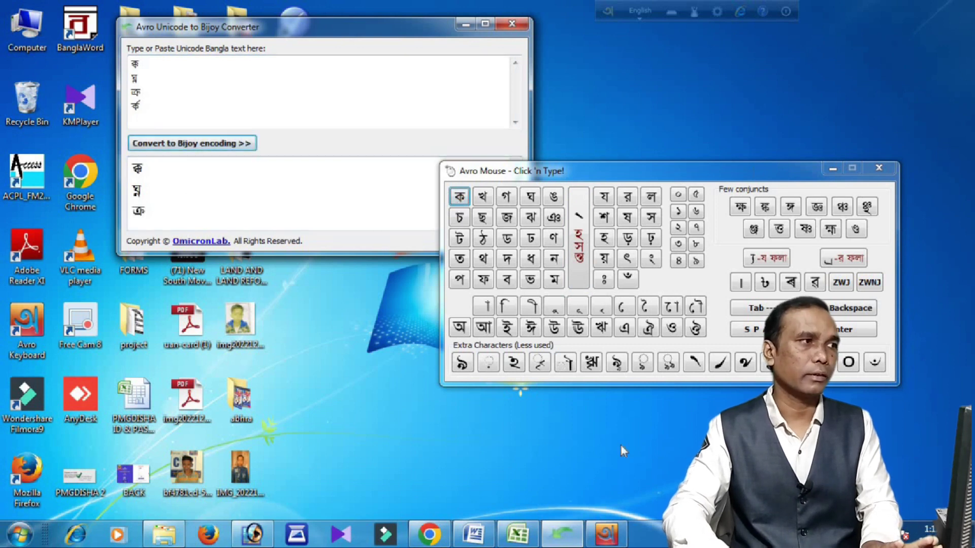
Minimize the converter and the Avro Mouse keyboard, and view the desktop image Untitled-1 copy maximized to examine the conjunct rules.
left_click(466, 24)
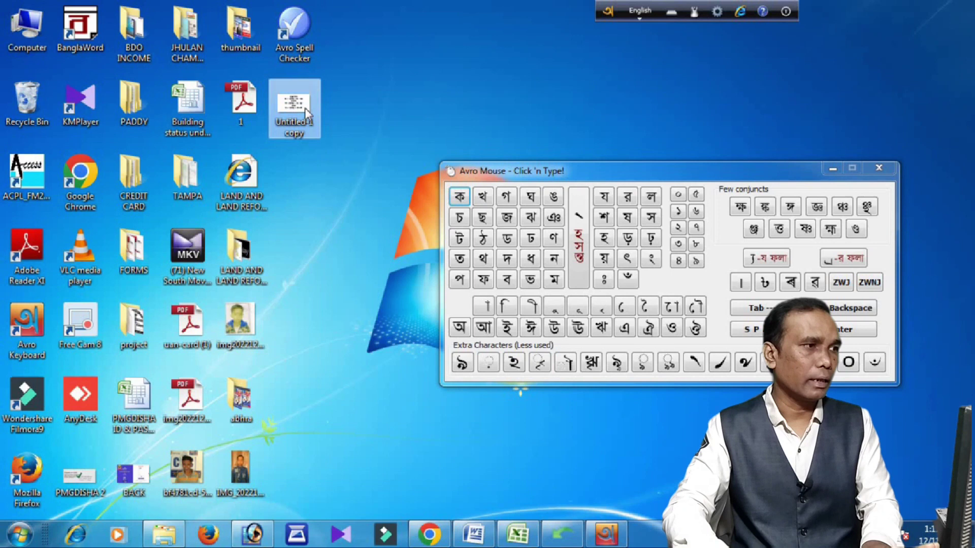
double_click(307, 109)
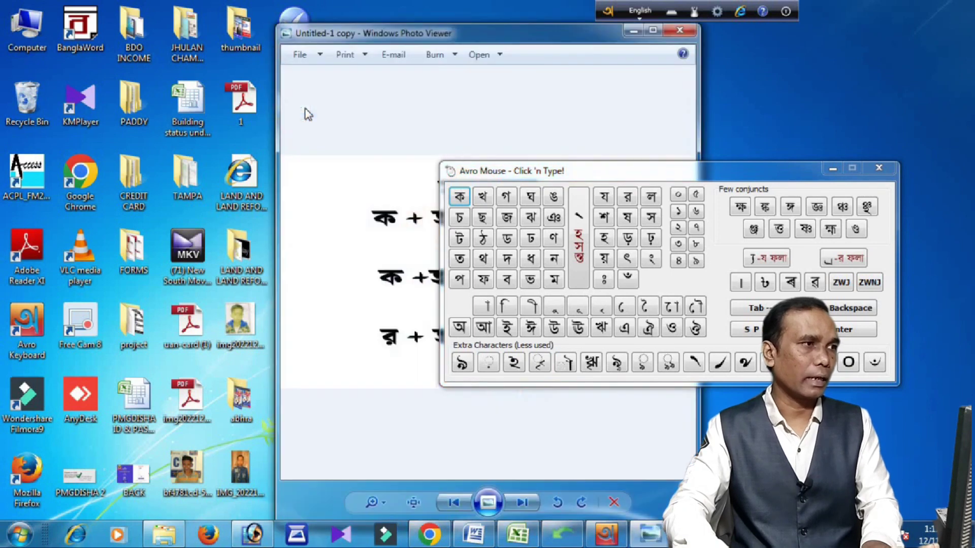
left_click(833, 168)
left_click(653, 30)
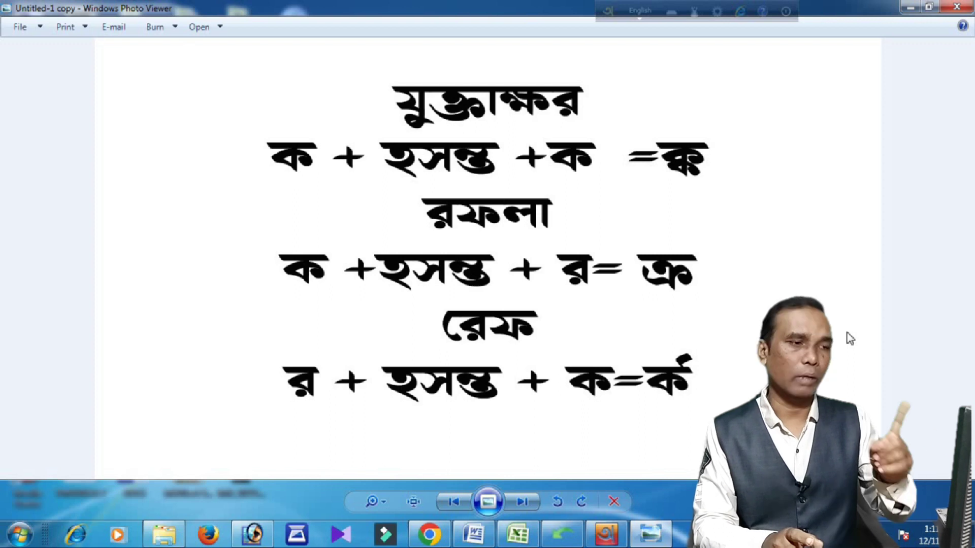
Minimize the image, restore the converter and the Avro Mouse keyboard, and place the keyboard below the converter.
left_click(911, 7)
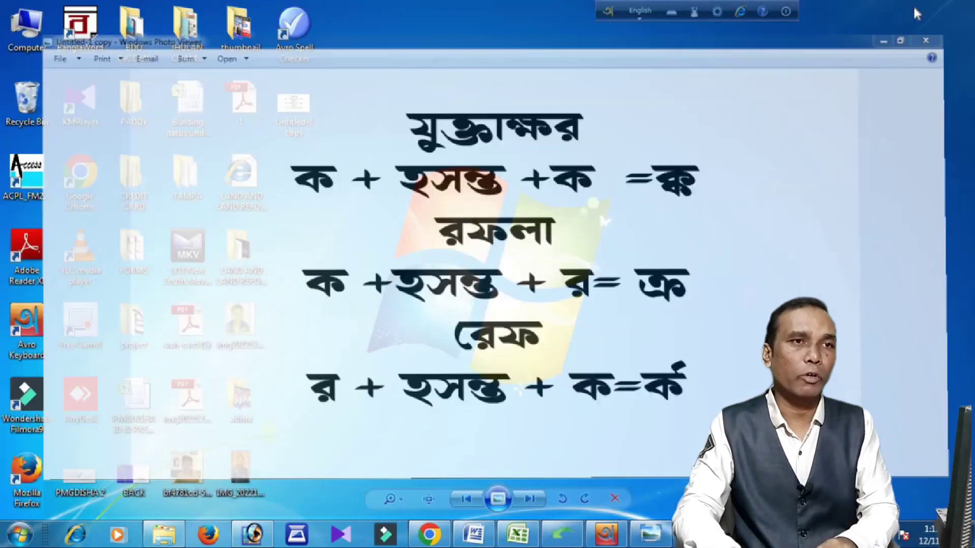
left_click(563, 534)
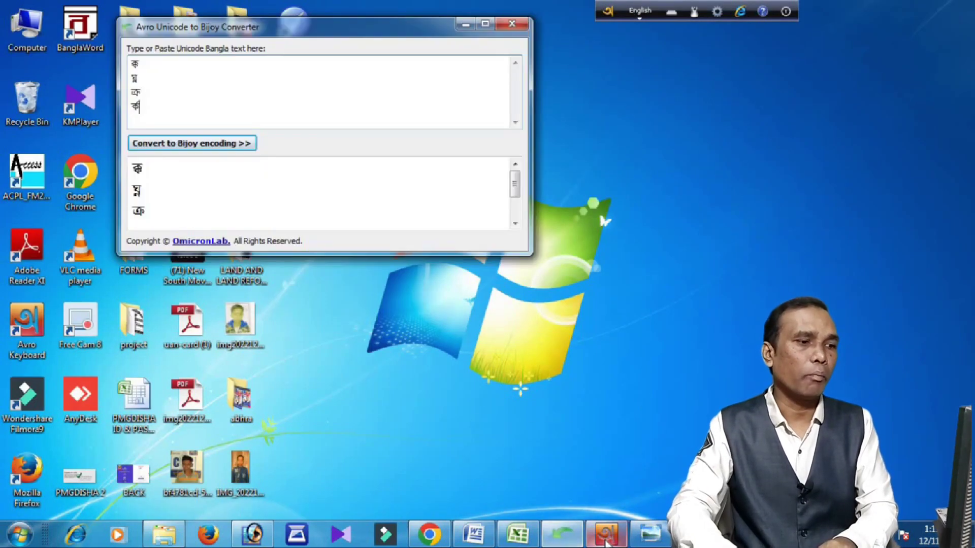
left_click(694, 11)
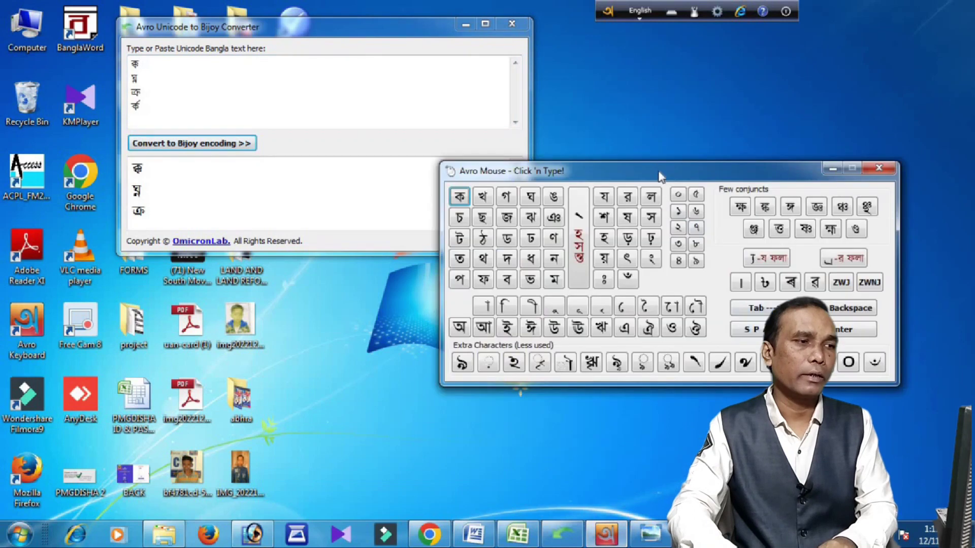
left_click_drag(660, 174, 635, 276)
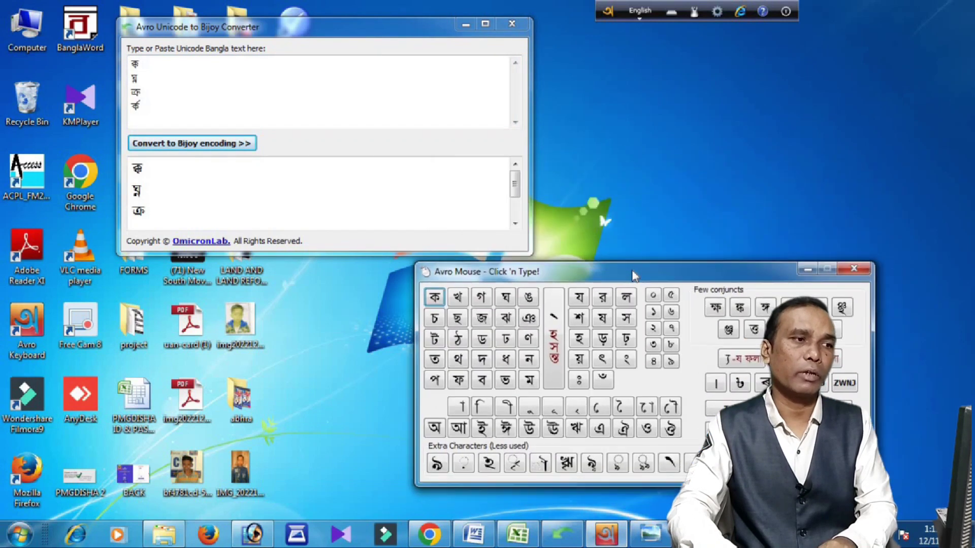